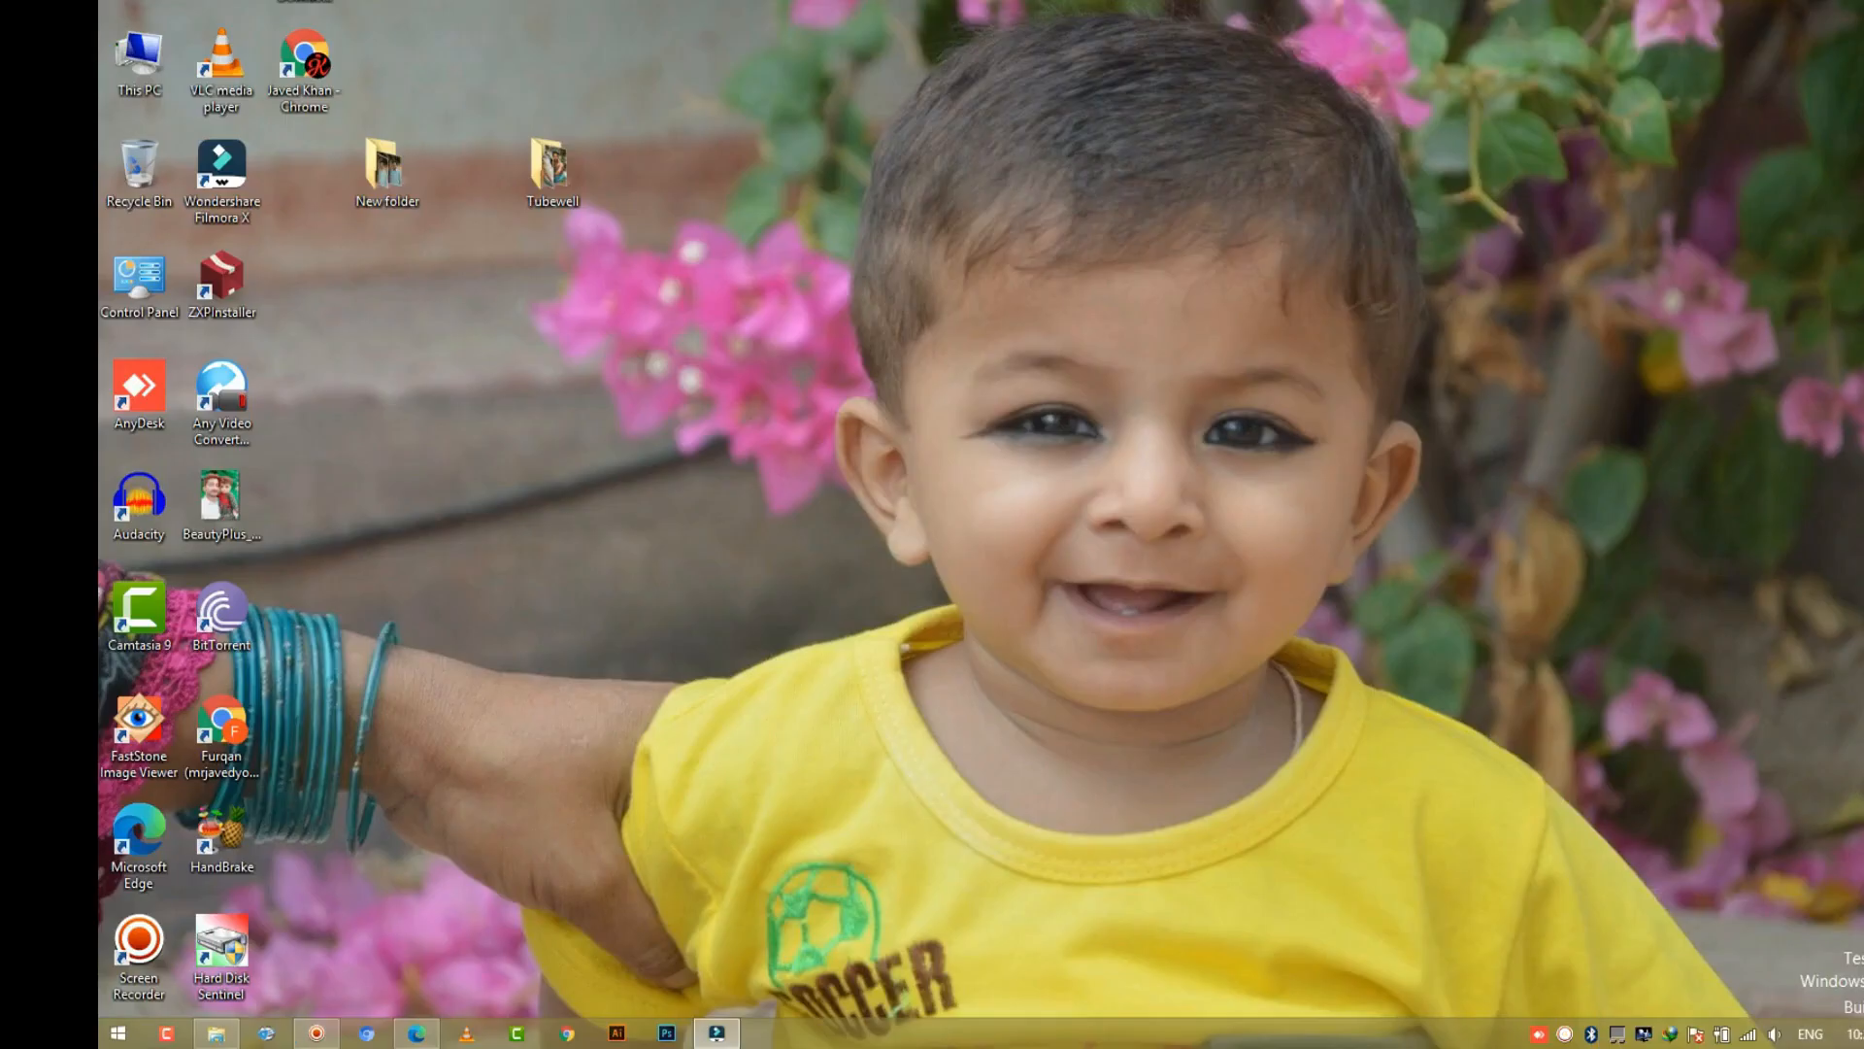
# Search the computer for TPM and open the Trusted Platform Module management console in a maximized window.
pyautogui.click(120, 1035)
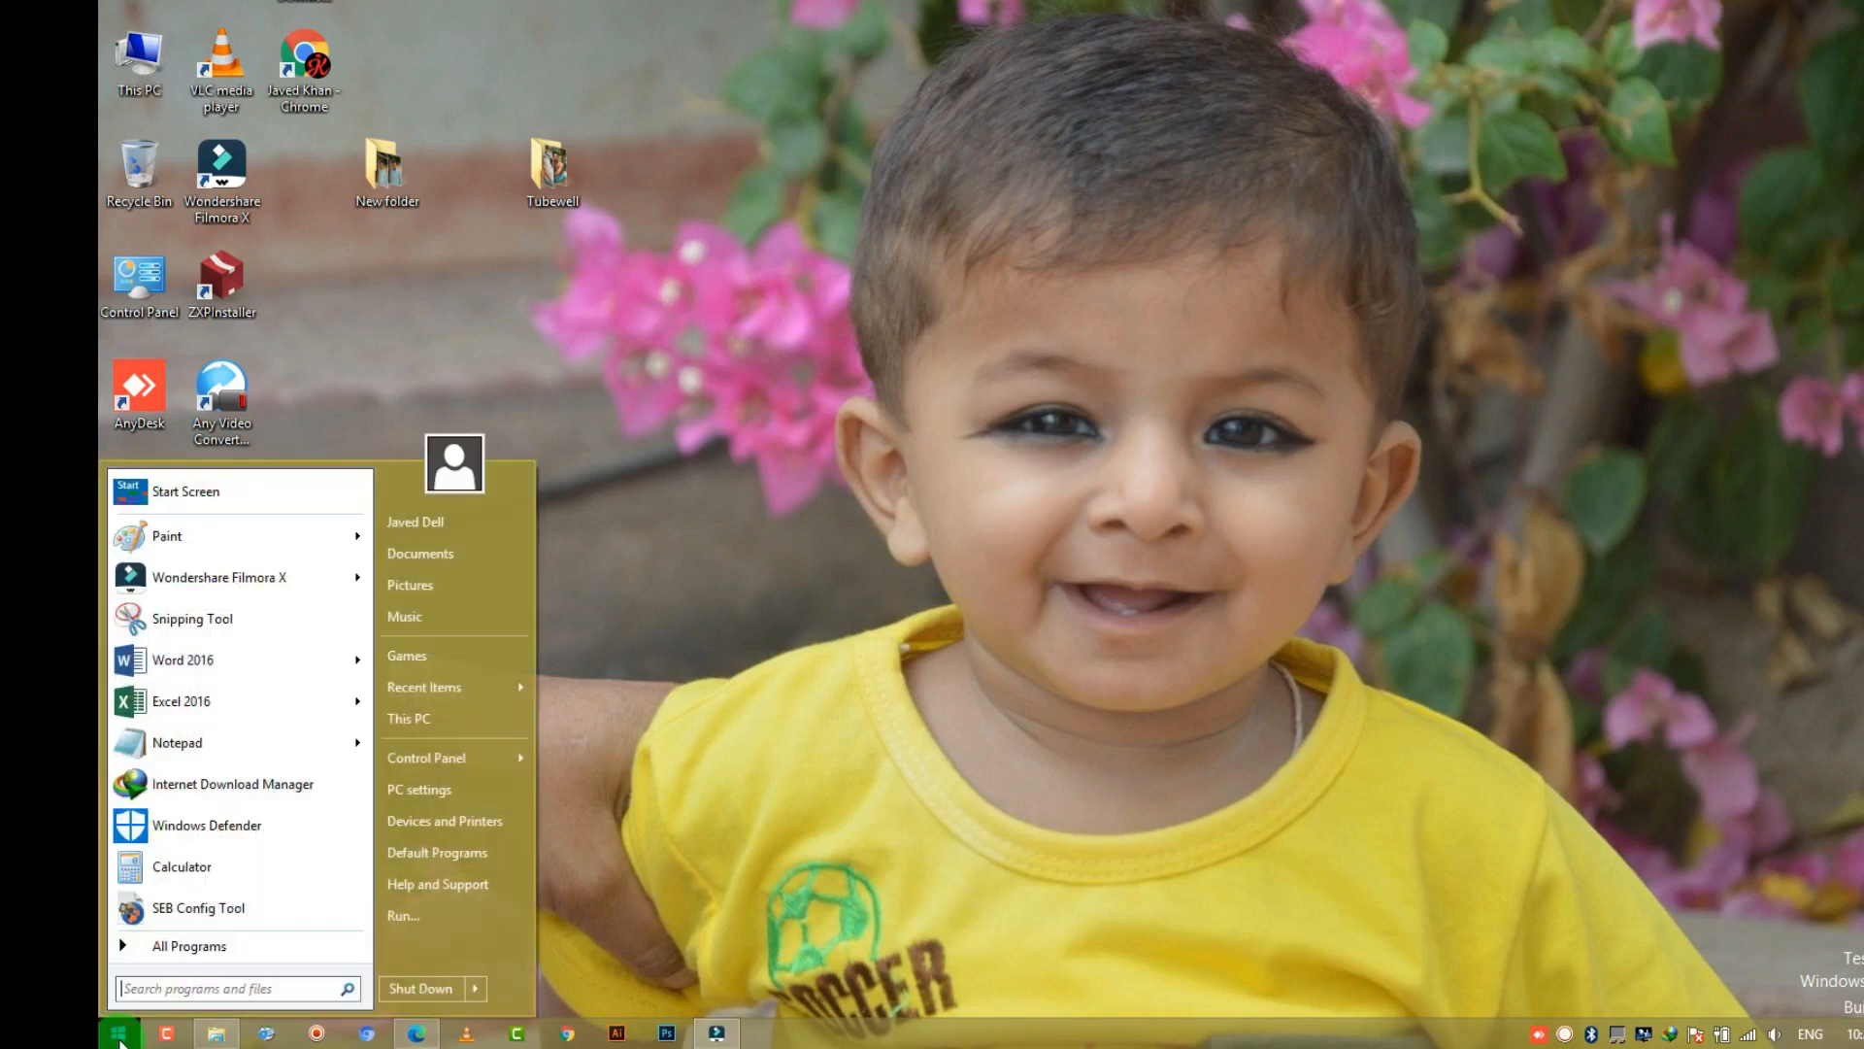
pyautogui.write('TPM')
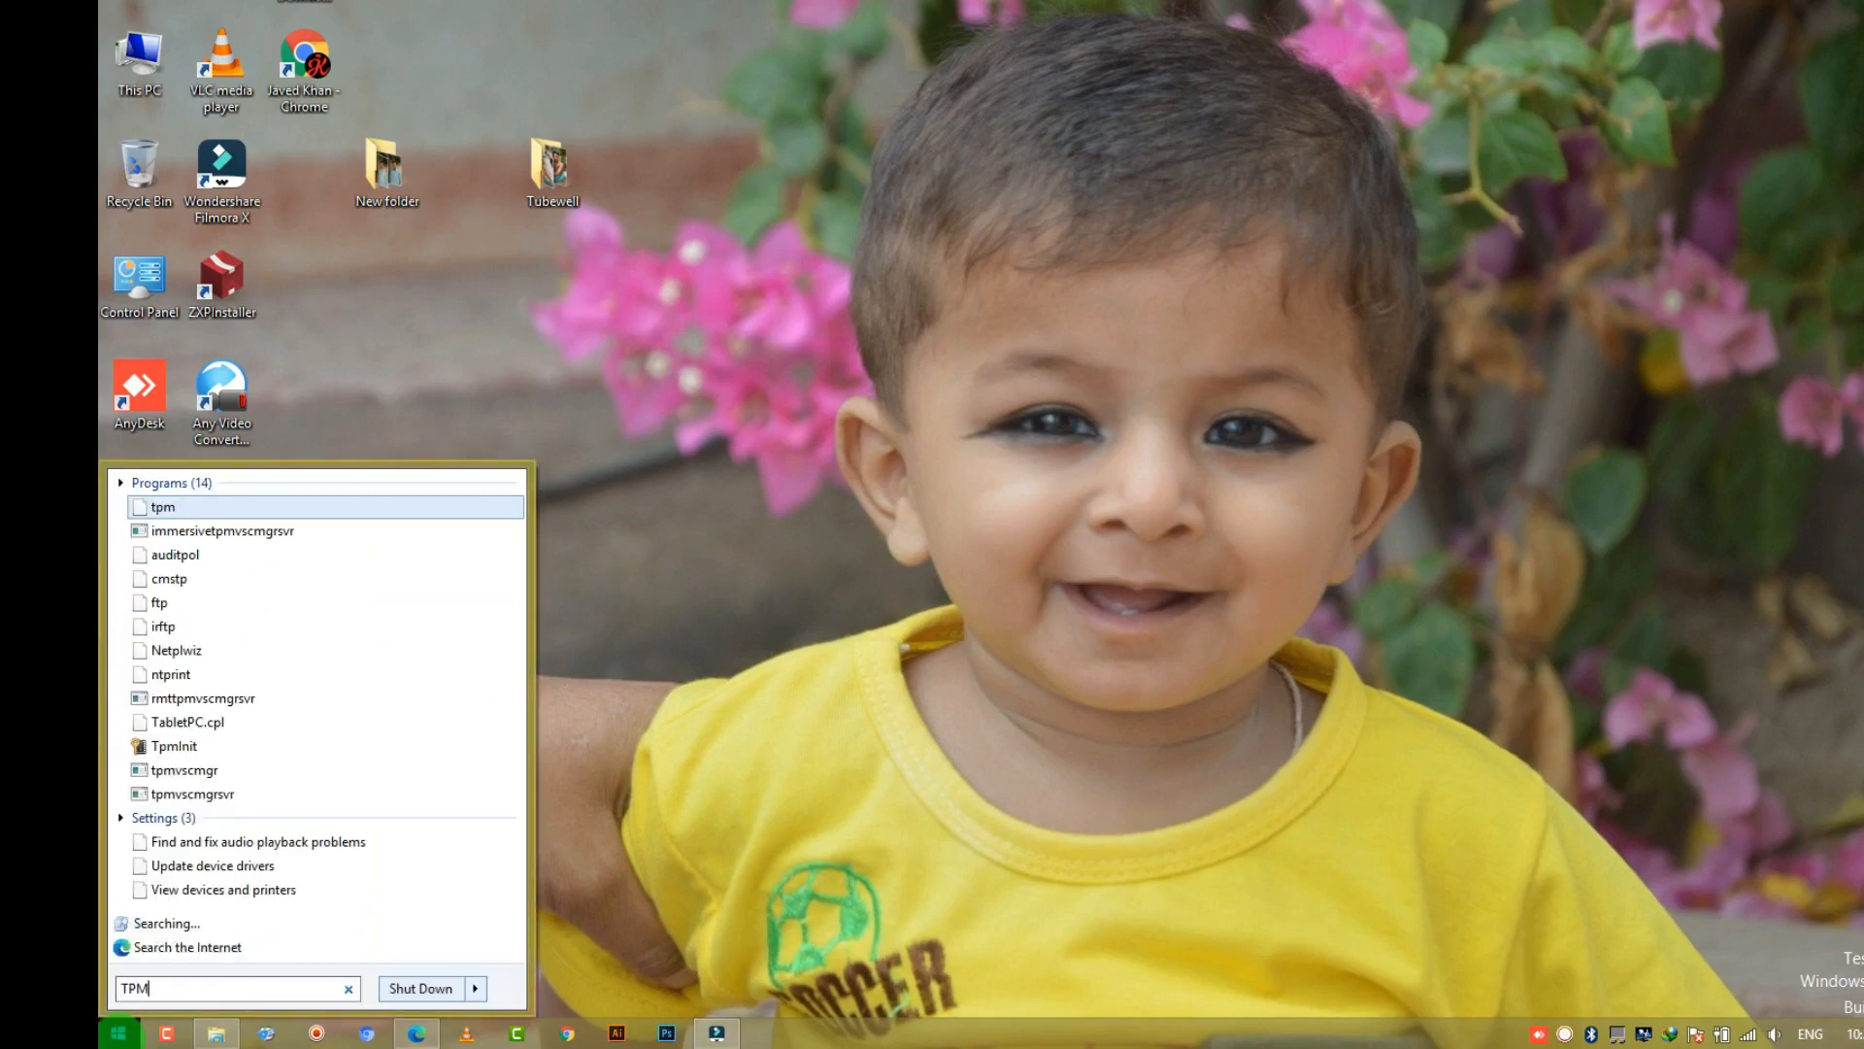
pyautogui.click(151, 508)
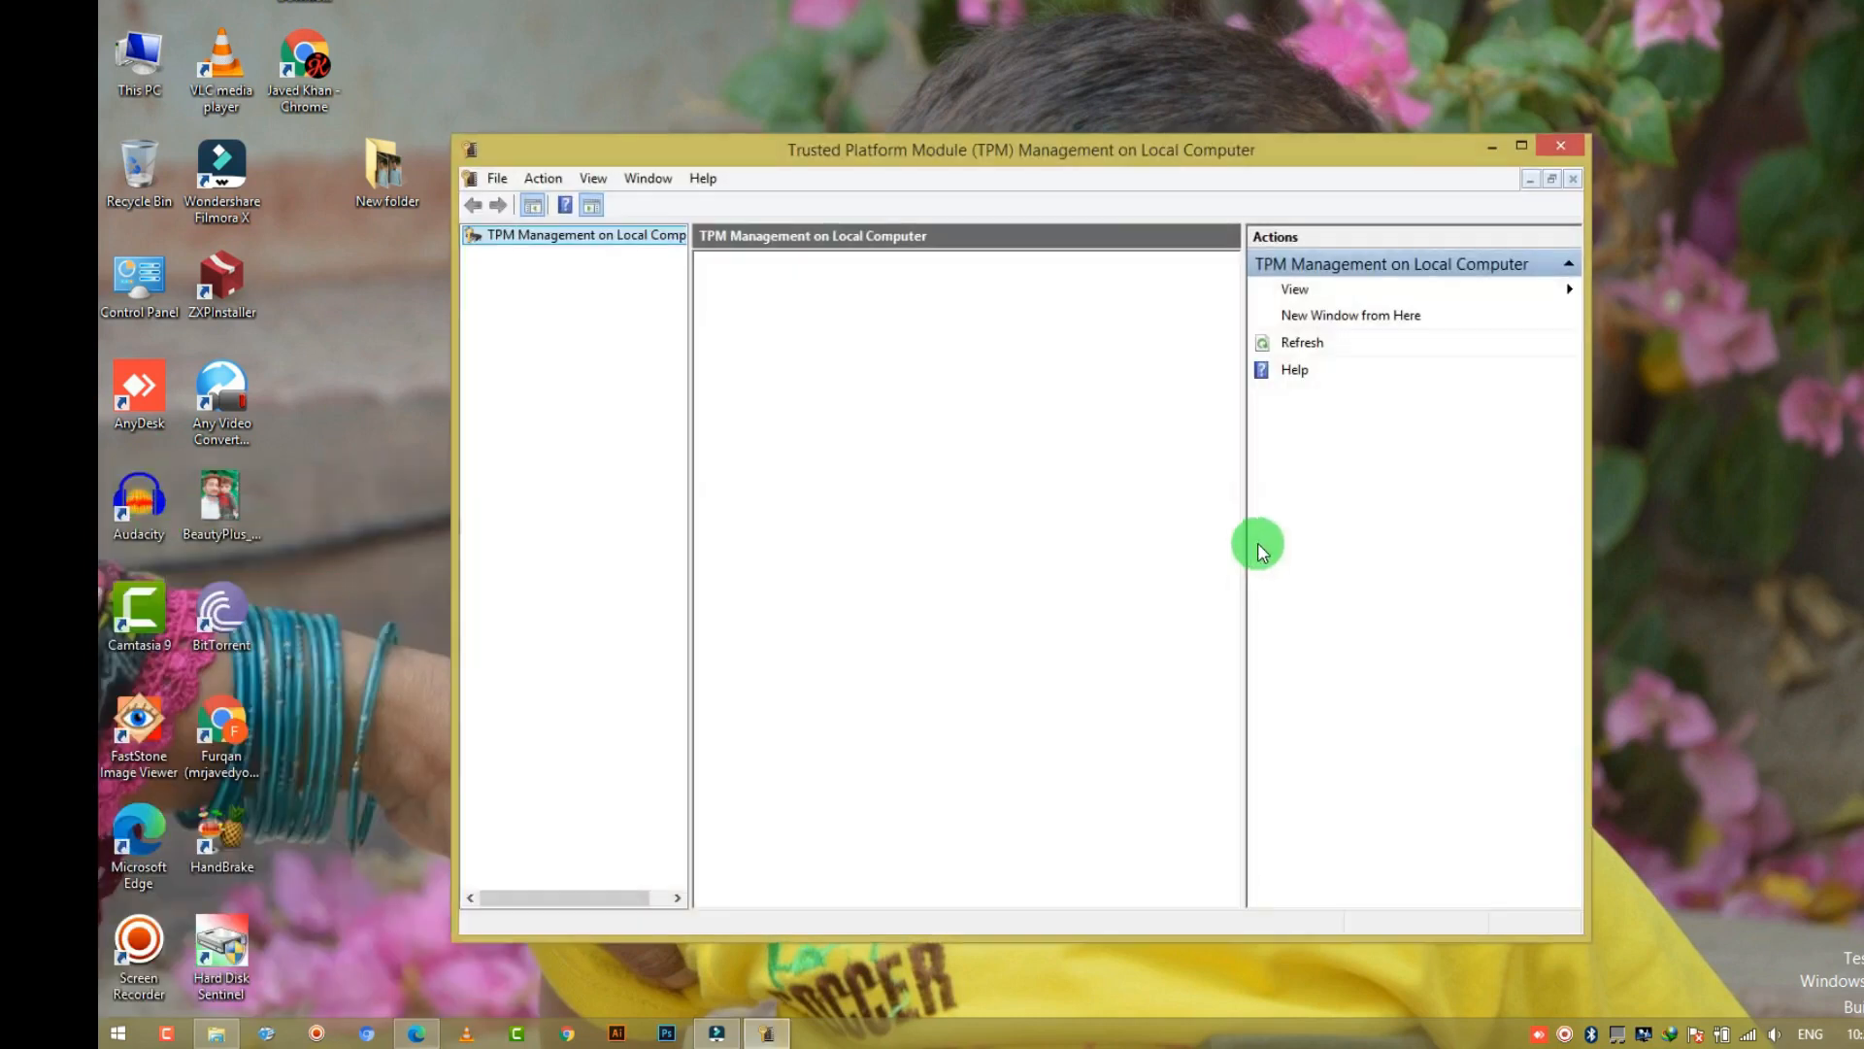
pyautogui.click(1523, 148)
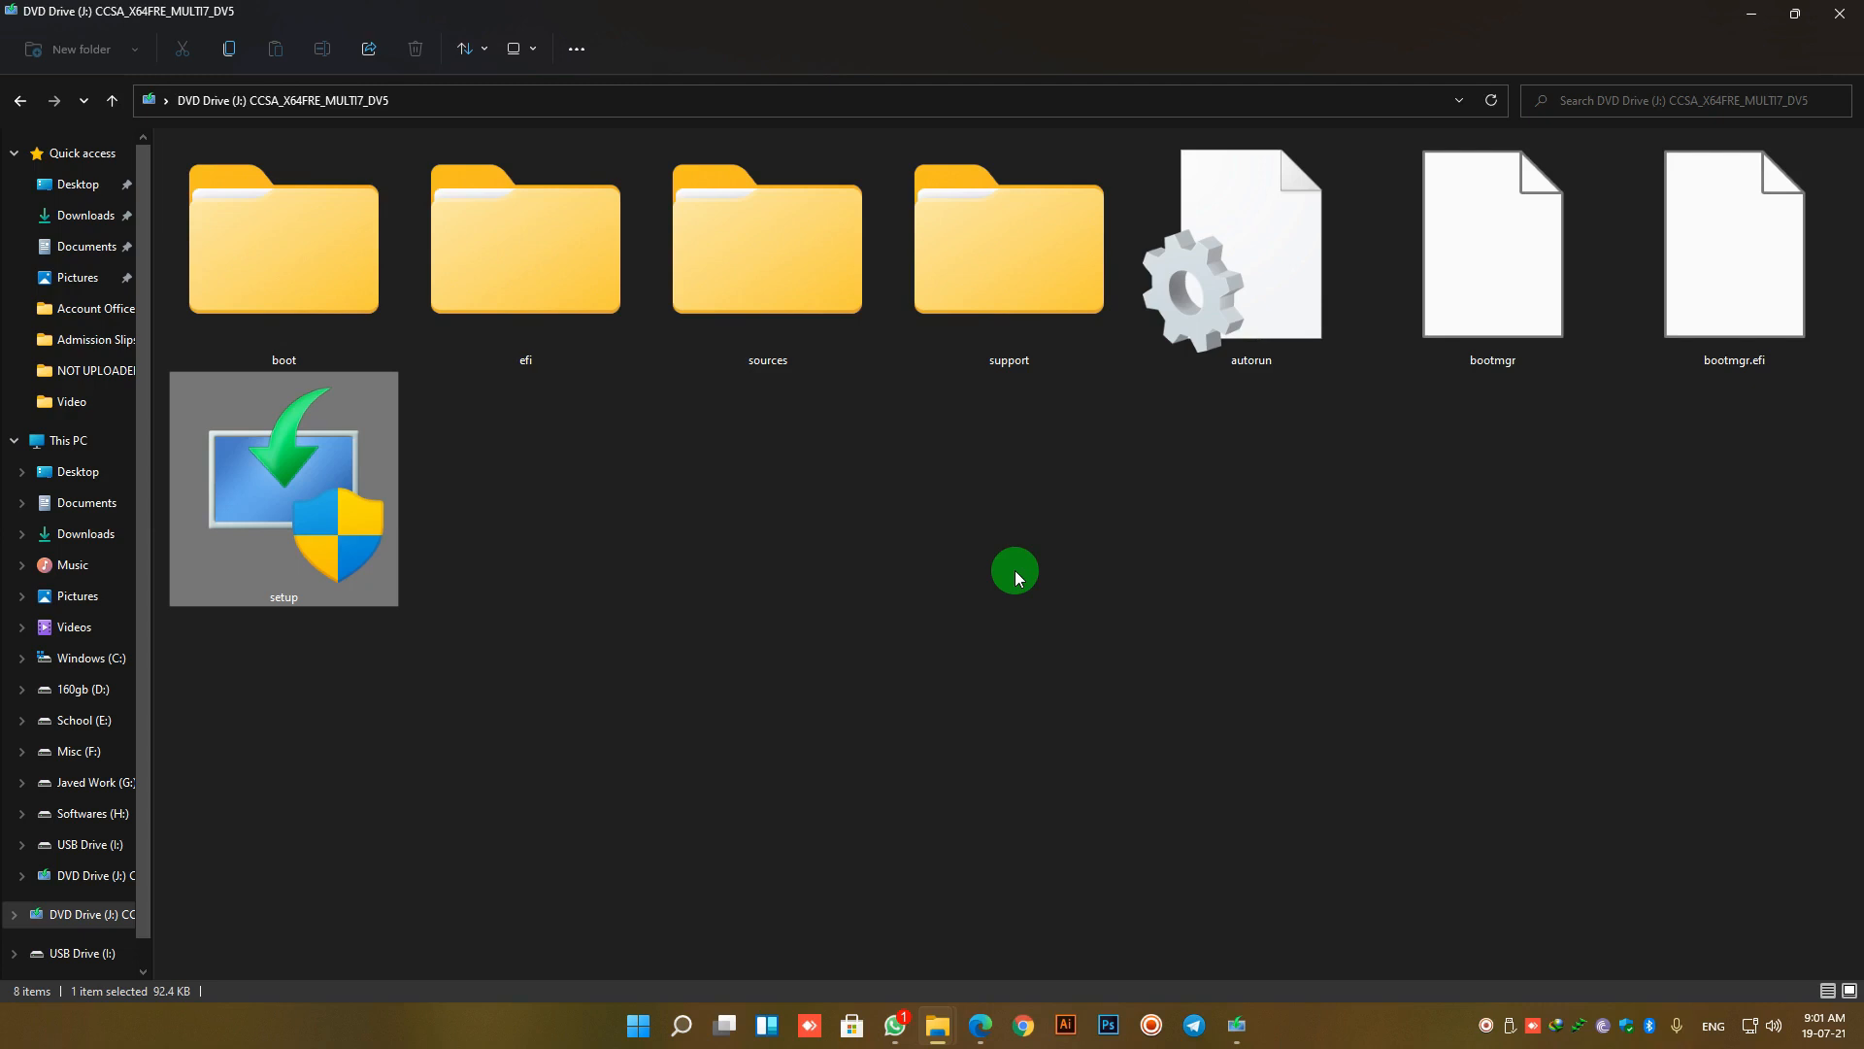
# Bring up Windows 11 Setup, continue past its opening page to the compatibility check, and reposition the window to examine the result.
pyautogui.click(1241, 1022)
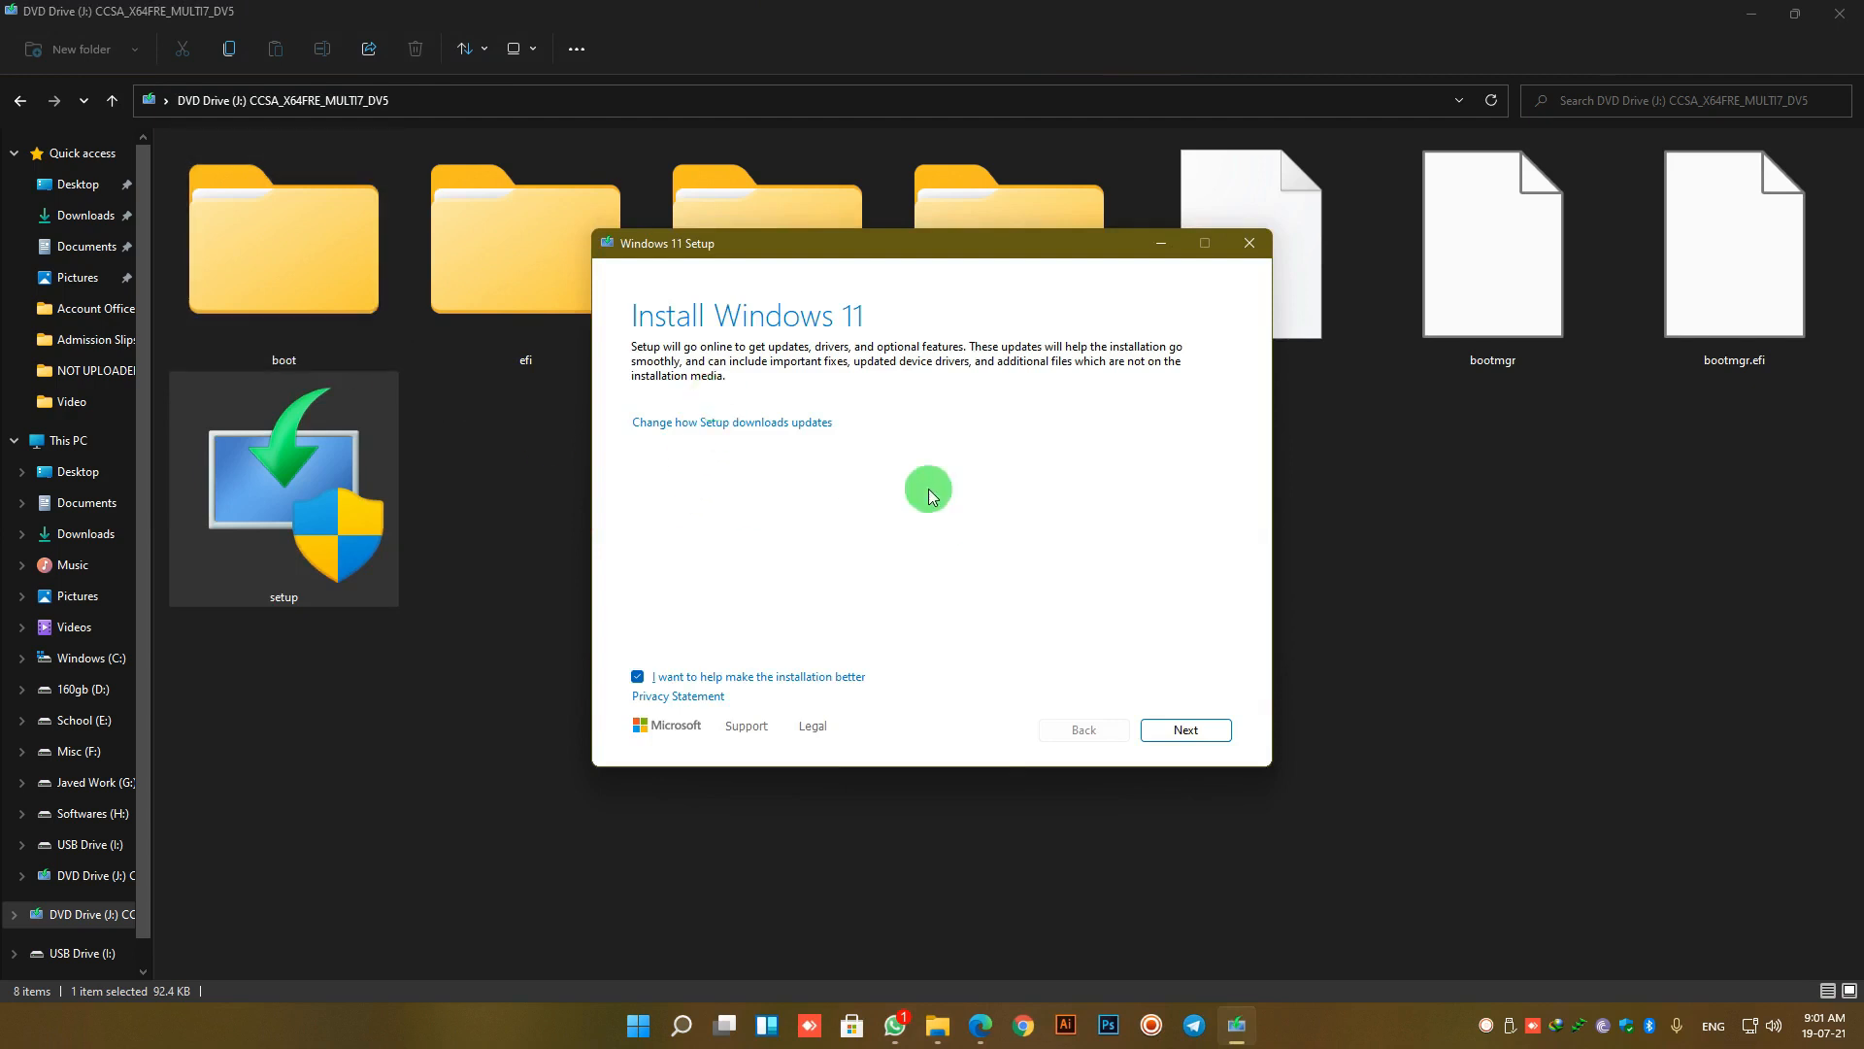
pyautogui.click(1184, 732)
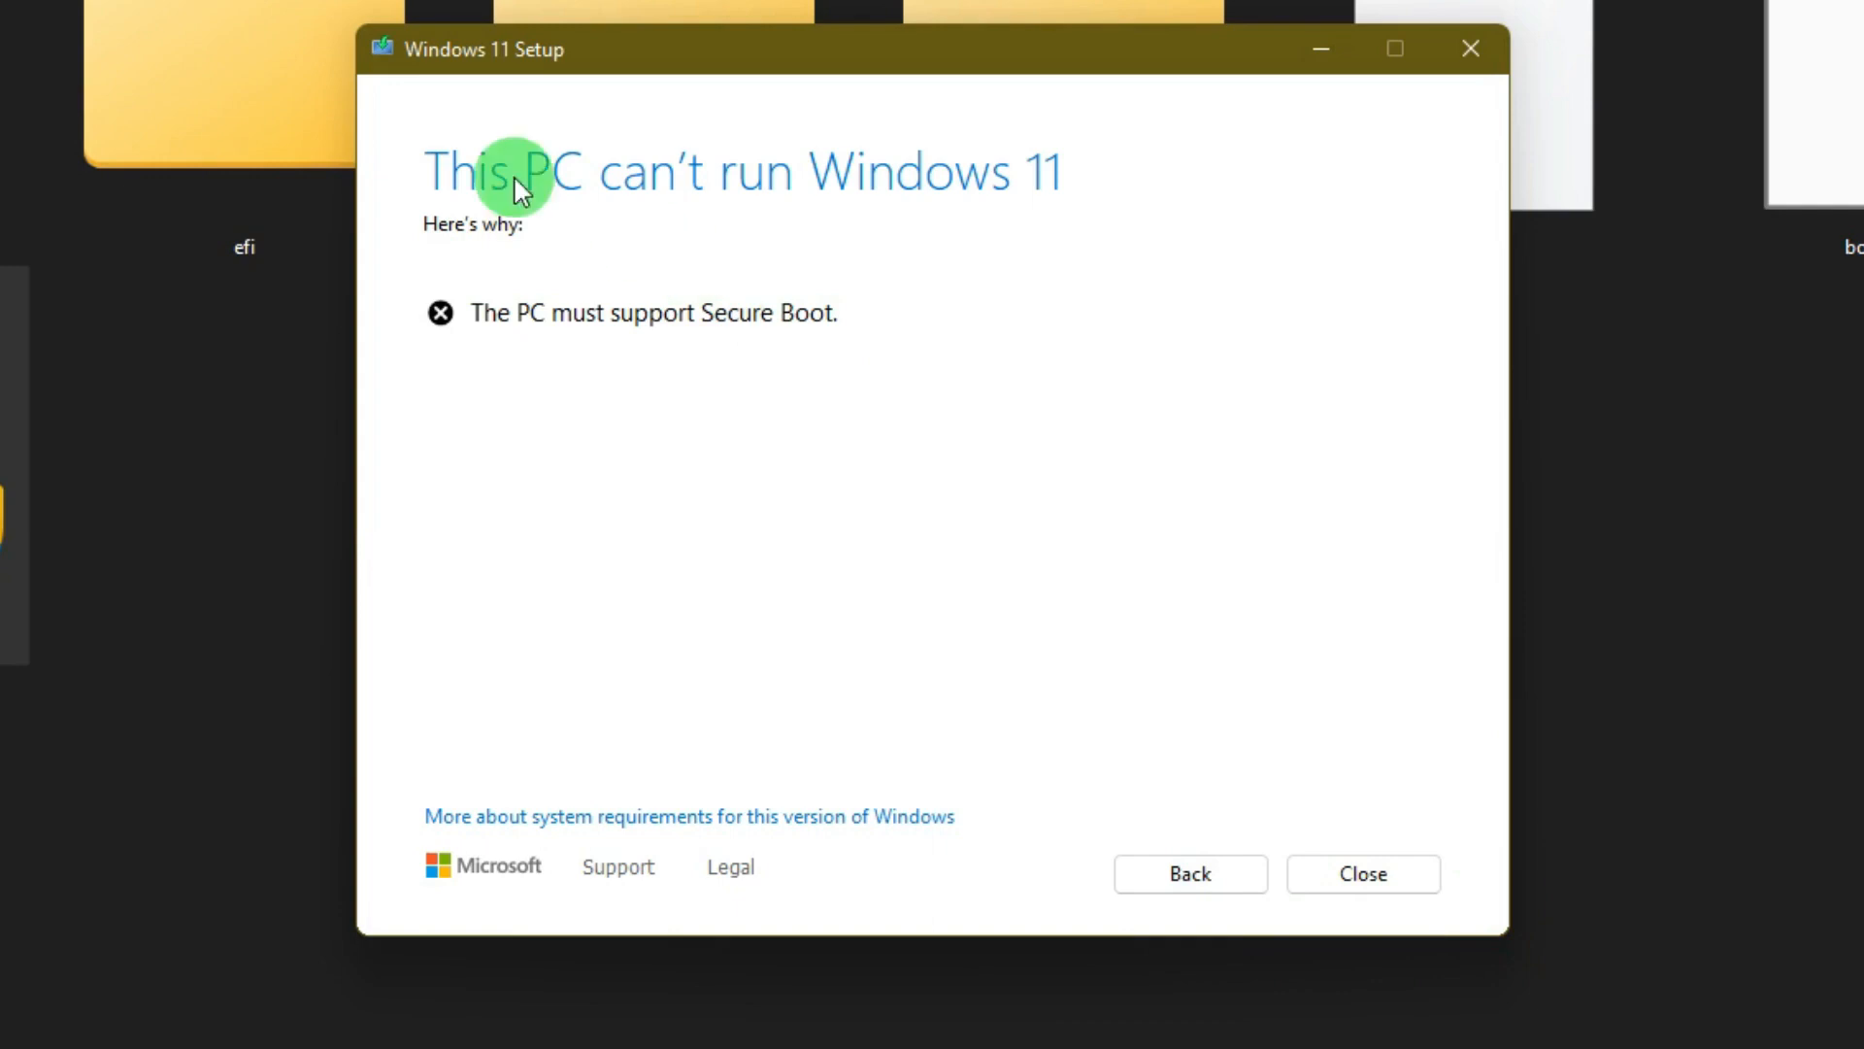
pyautogui.moveTo(367, 29); pyautogui.dragTo(352, 26)
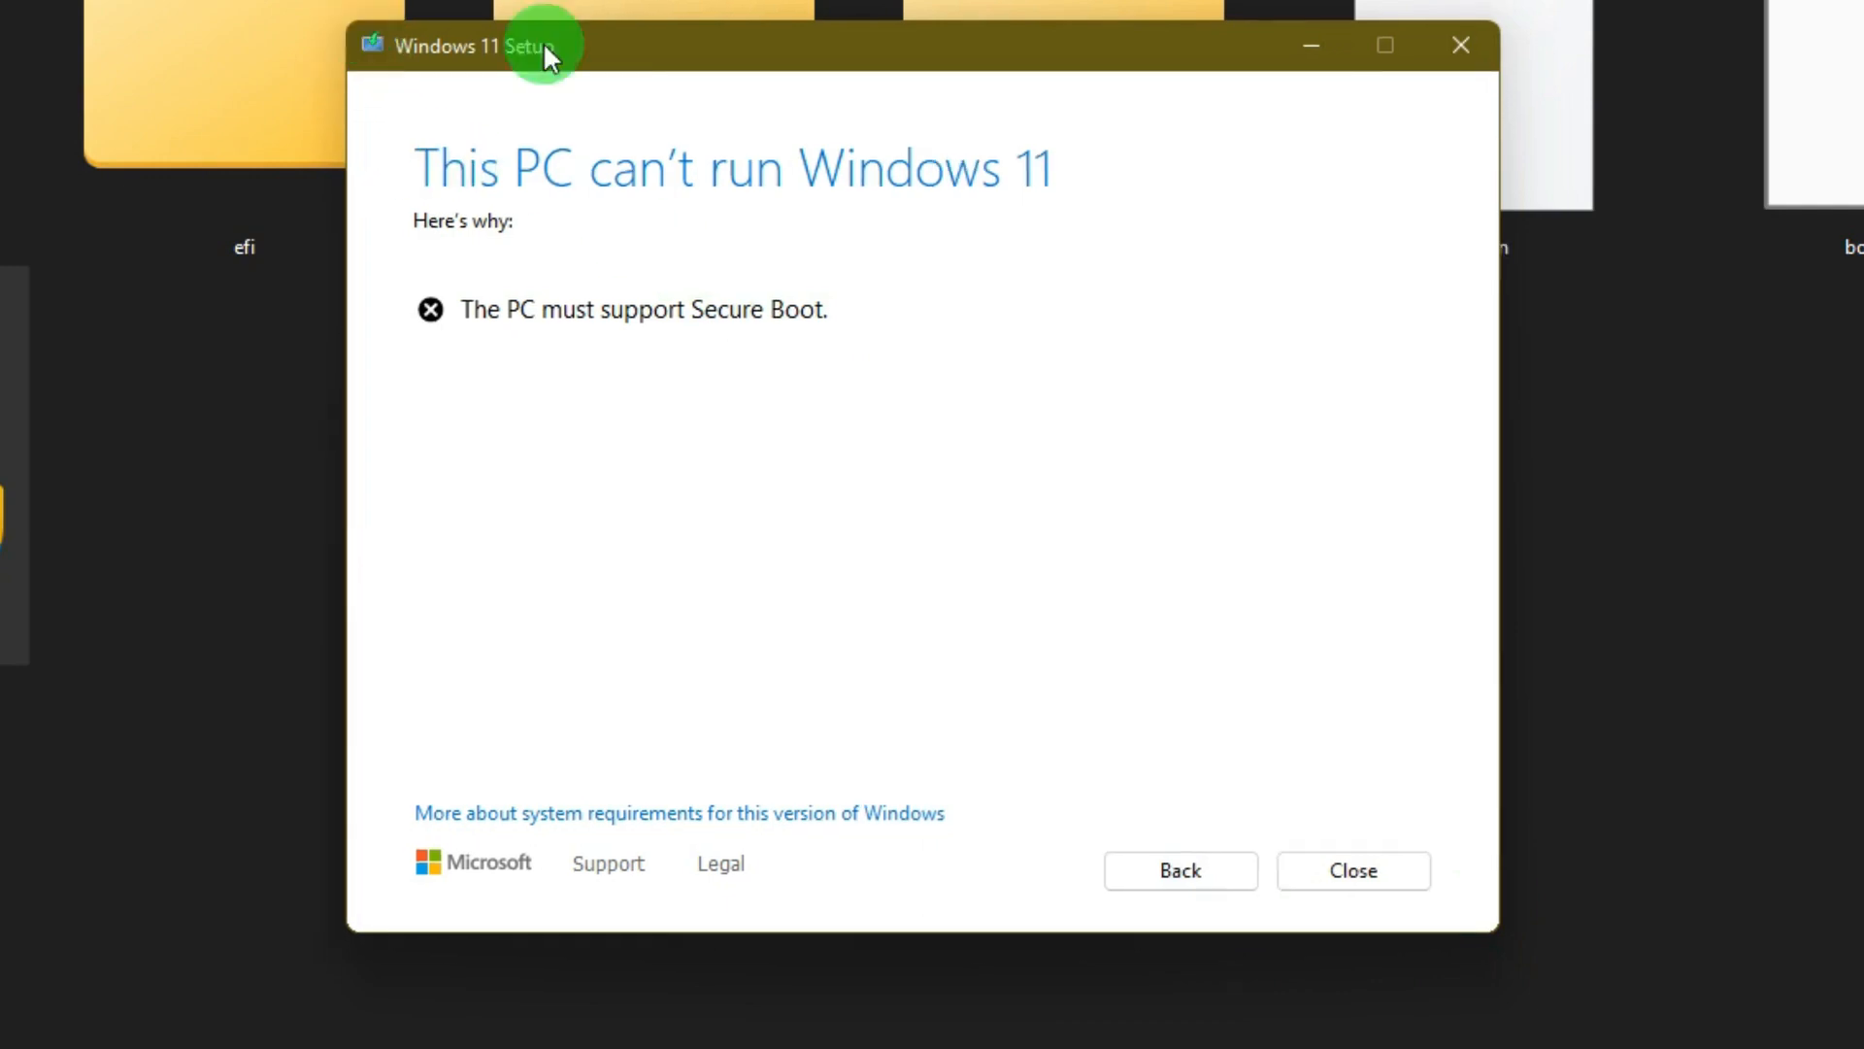
pyautogui.moveTo(986, 68); pyautogui.dragTo(953, 364)
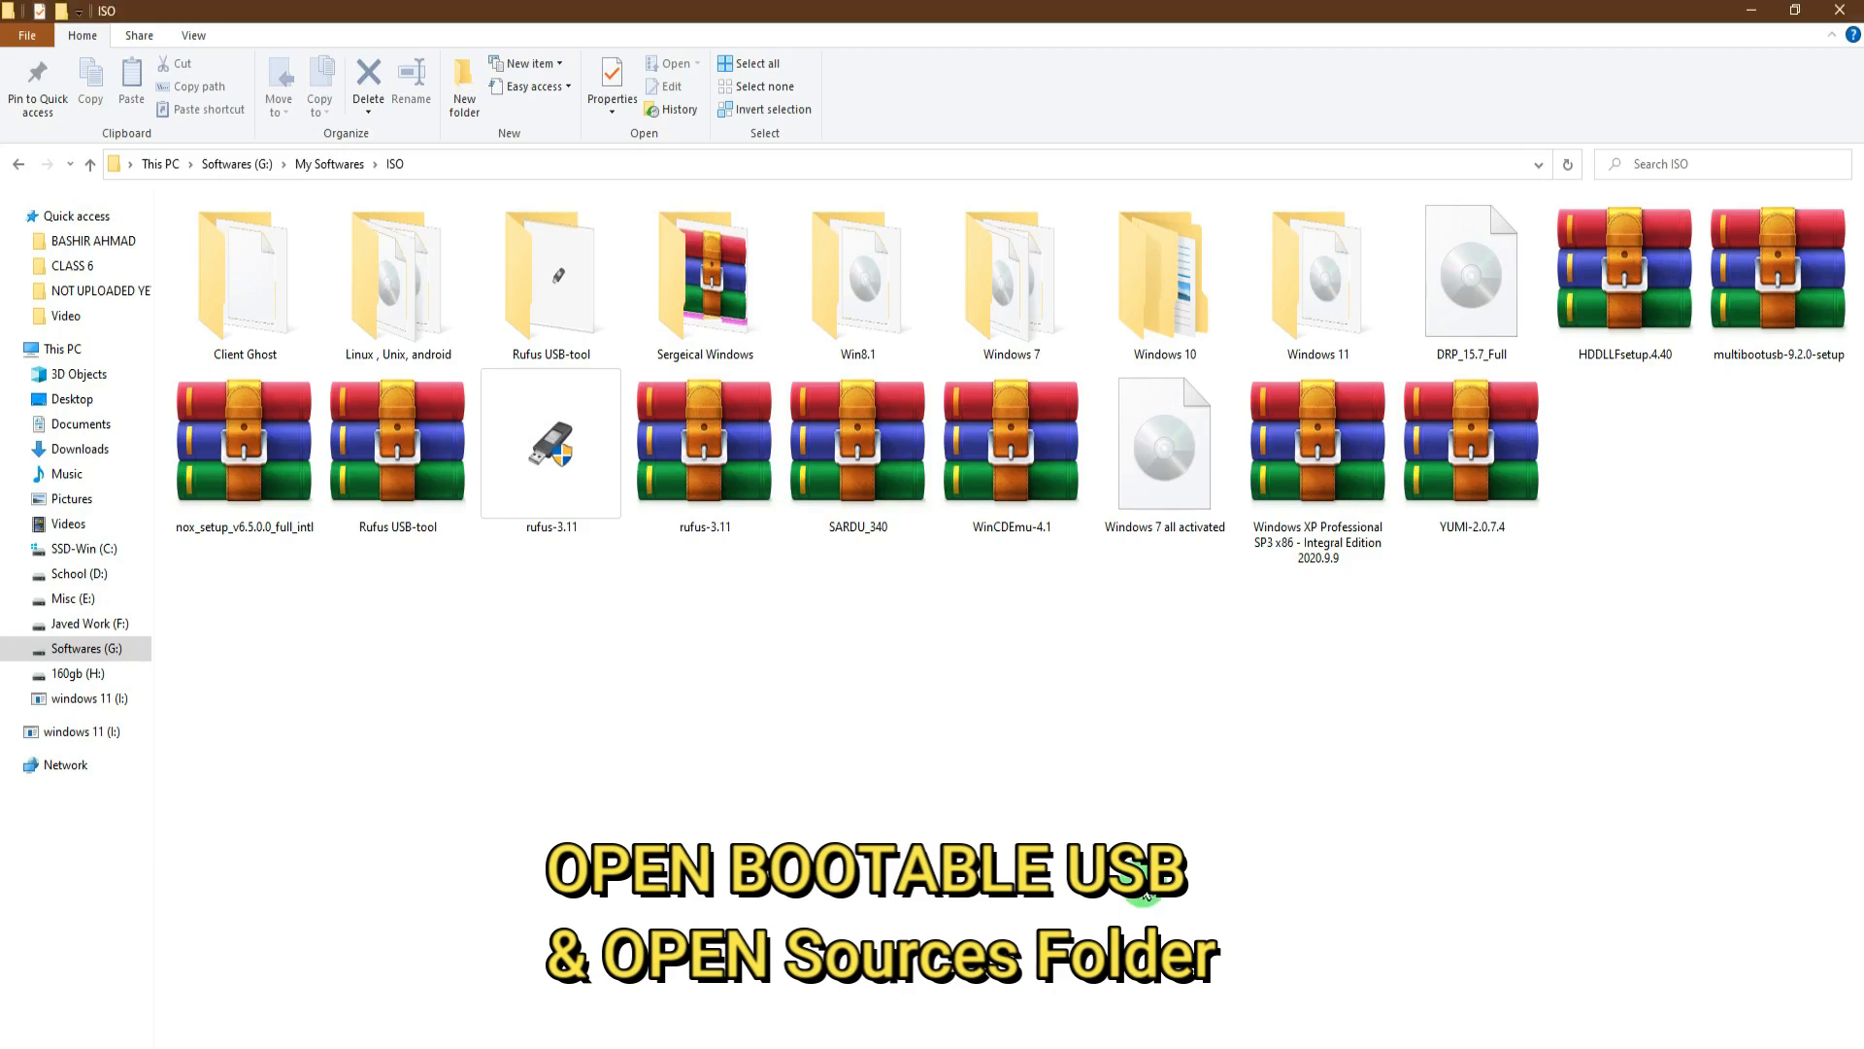
# Open the sources folder on the windows 11 (I:) USB drive and fit its window to the left half of the screen.
pyautogui.click(78, 731)
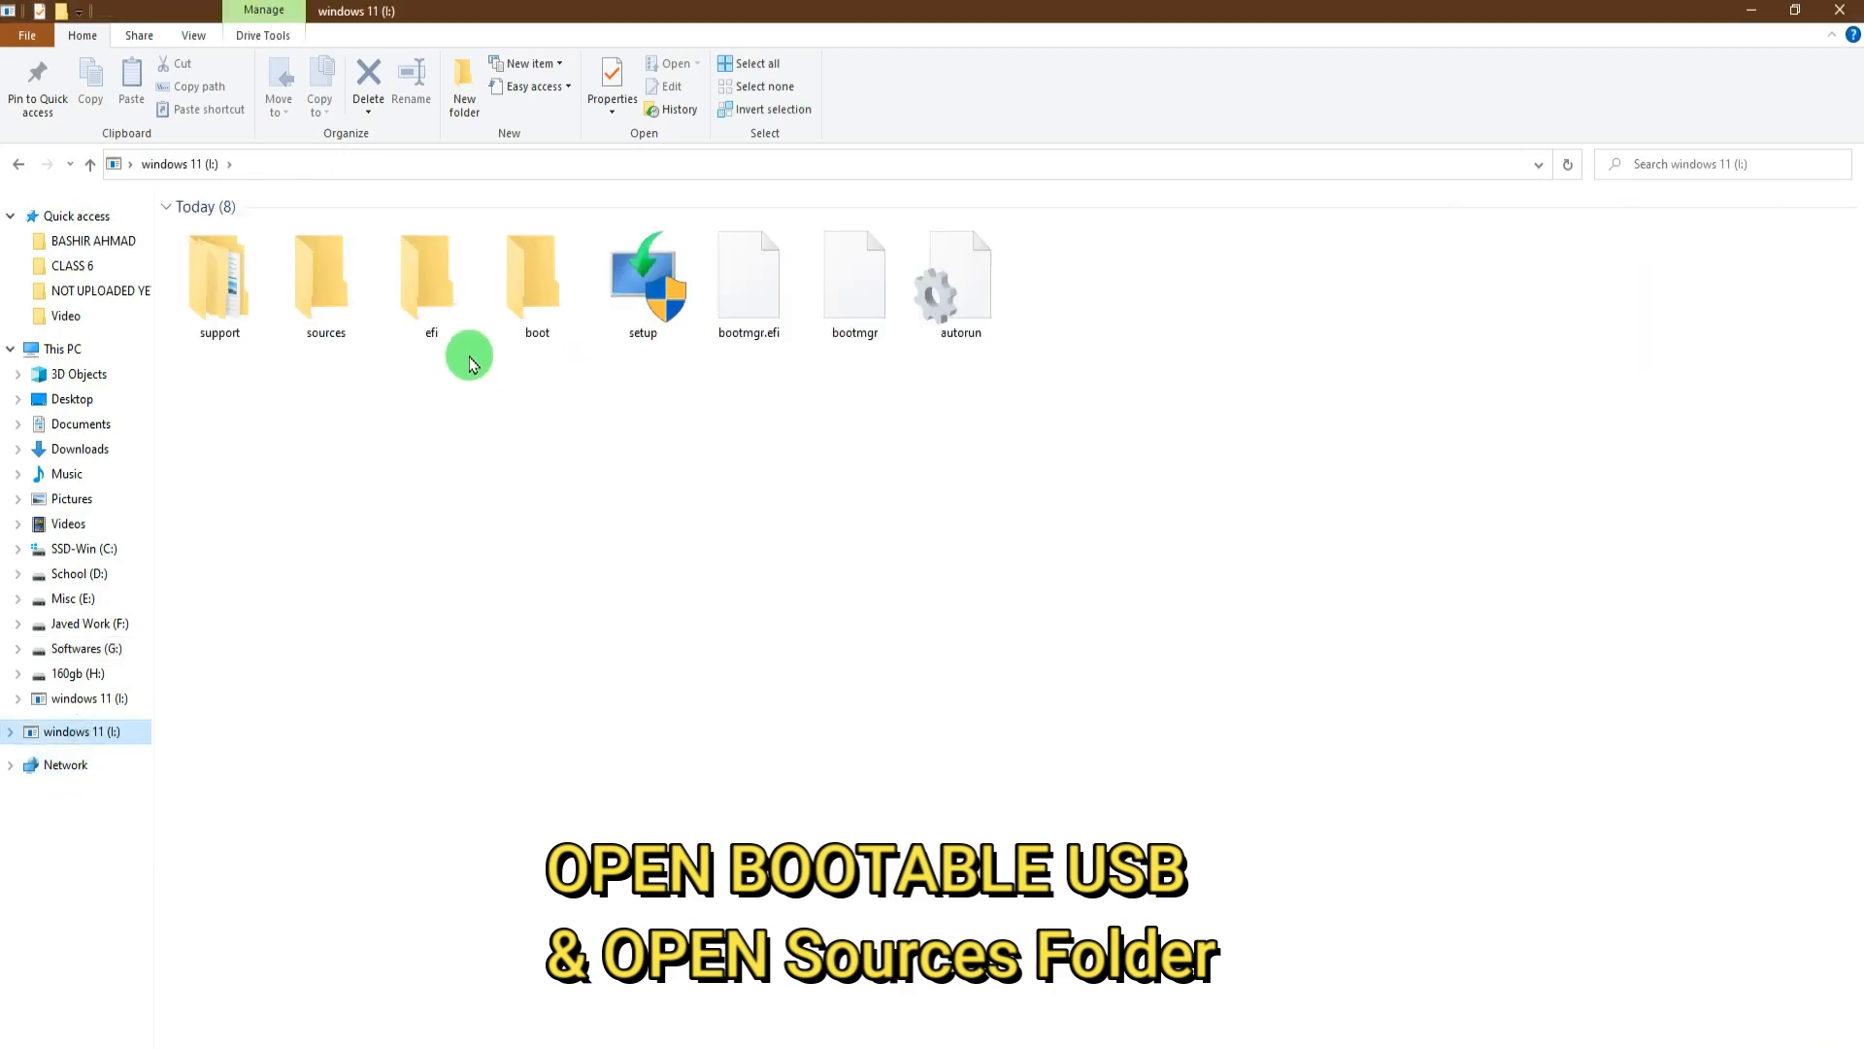
pyautogui.doubleClick(333, 289)
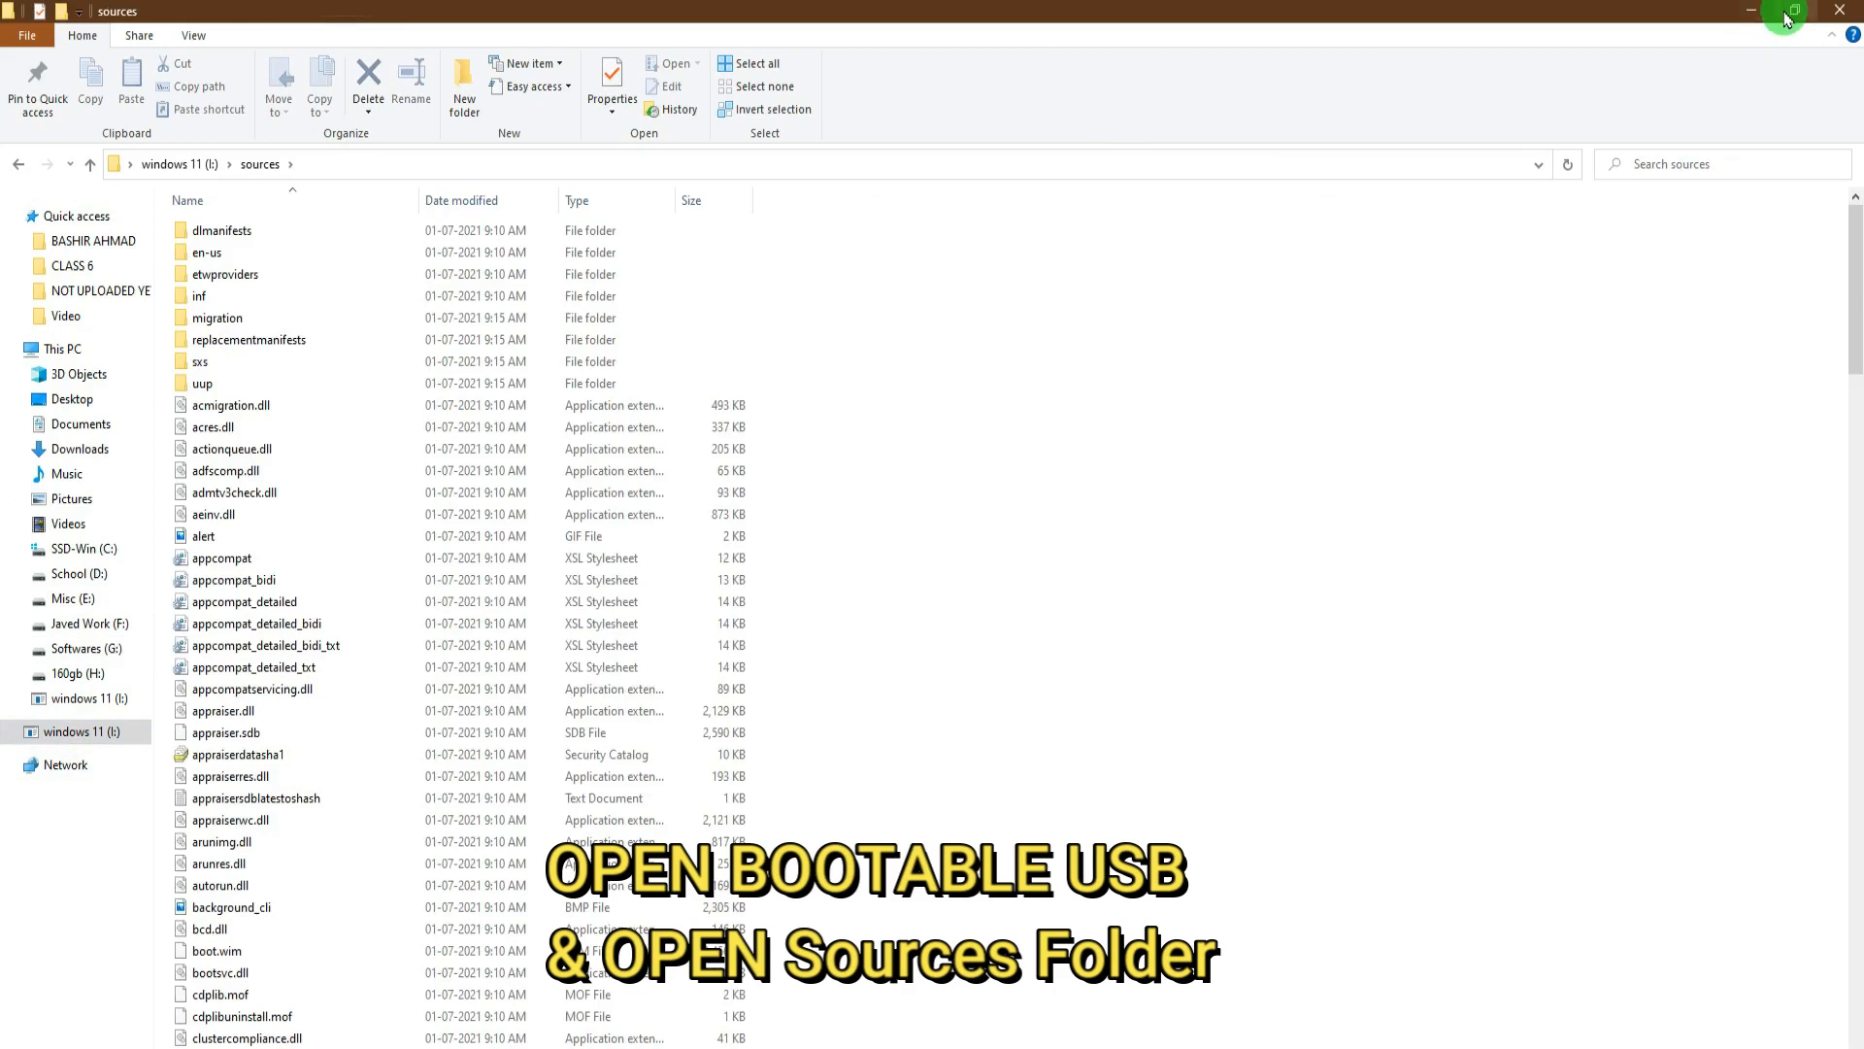
pyautogui.click(1796, 12)
pyautogui.moveTo(847, 110); pyautogui.dragTo(431, 29)
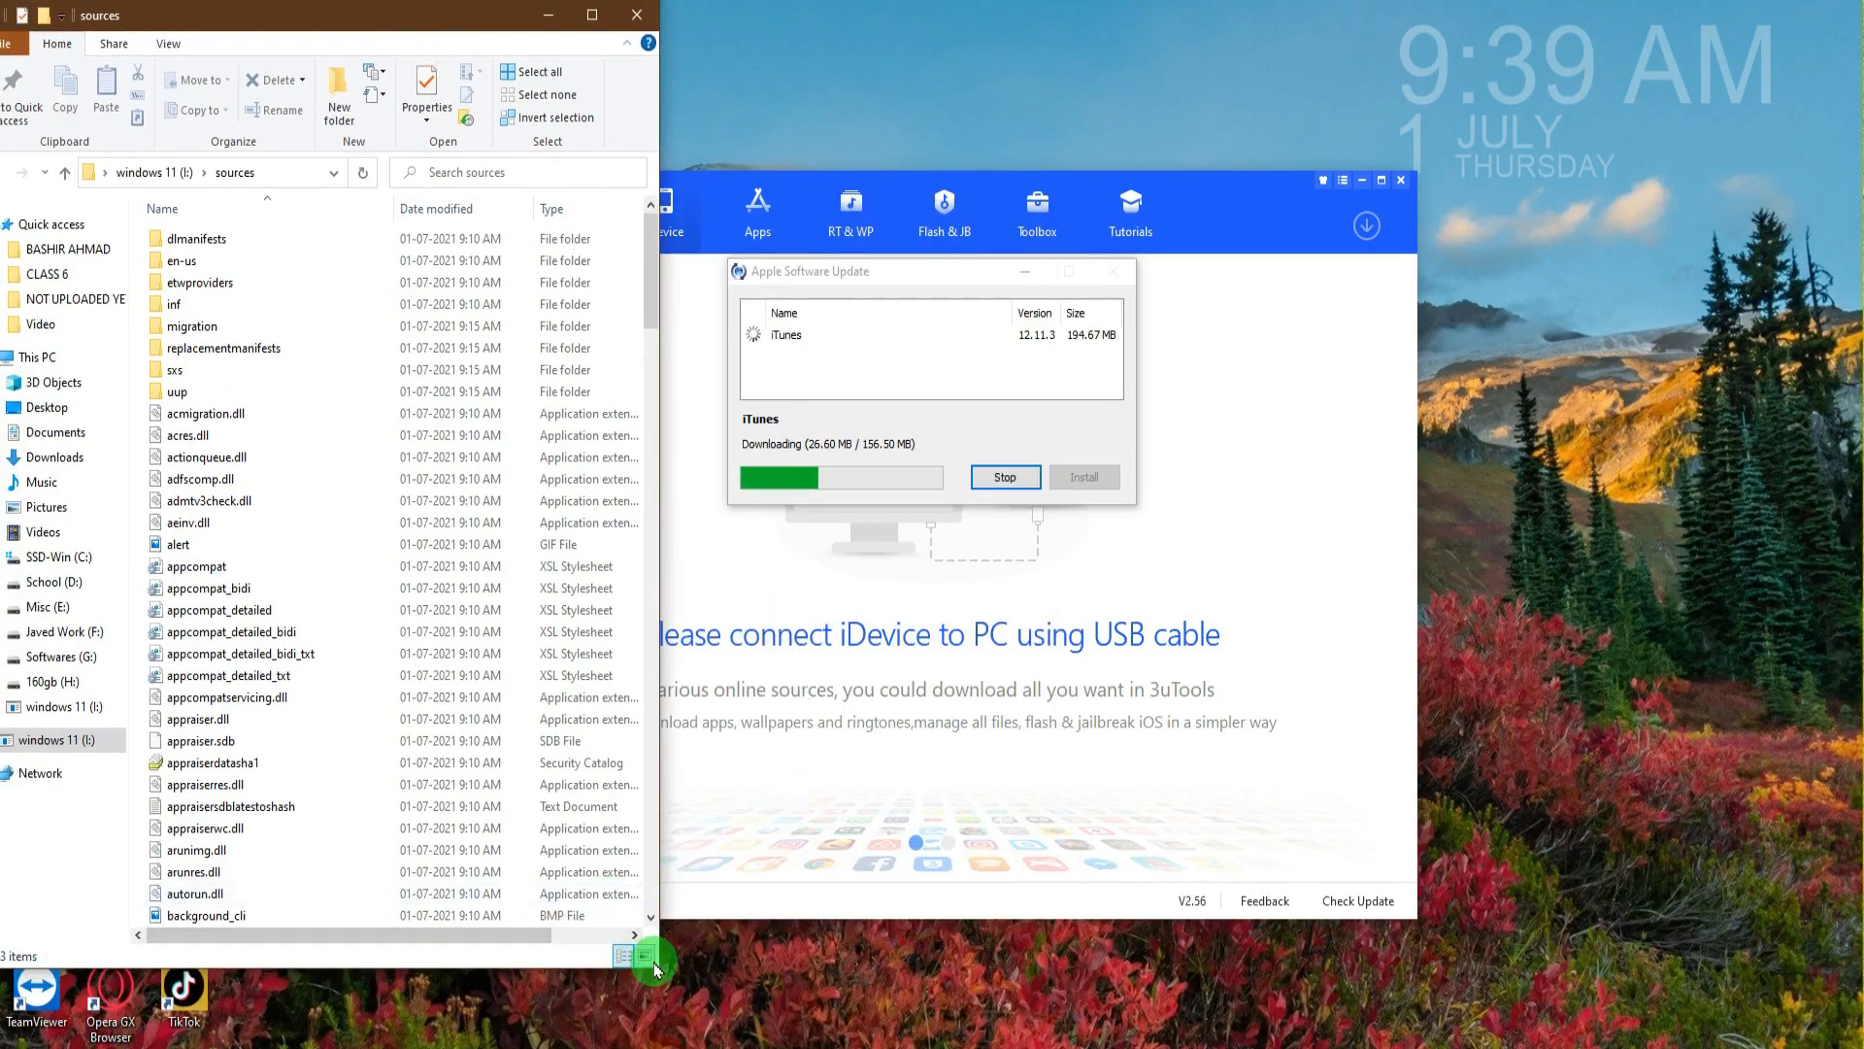
pyautogui.moveTo(645, 960); pyautogui.dragTo(867, 1048)
# Switch to the Windows 10 ISO folders and mount the W10X64.PRO.ENU.FR-CA.MAR2021 image from the 20H2 Pro OEM ESD March 2021 folder.
pyautogui.click(986, 1048)
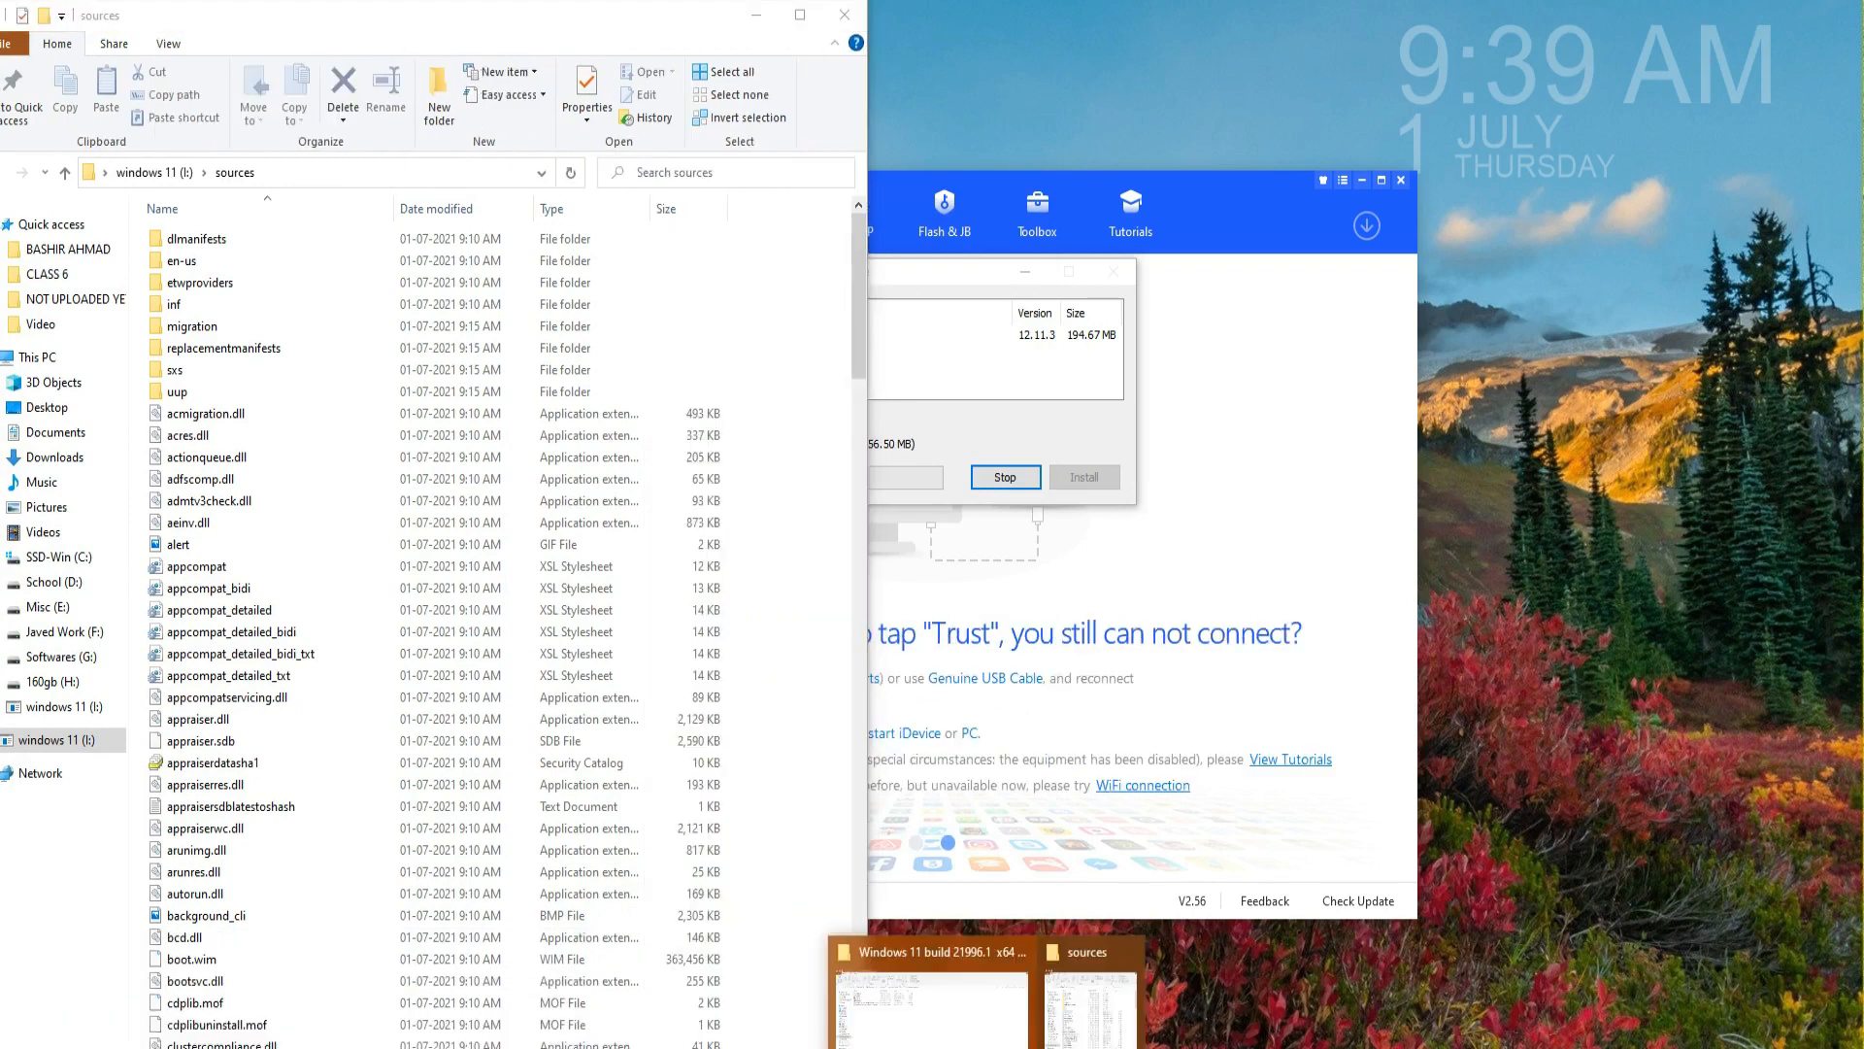
pyautogui.click(965, 1020)
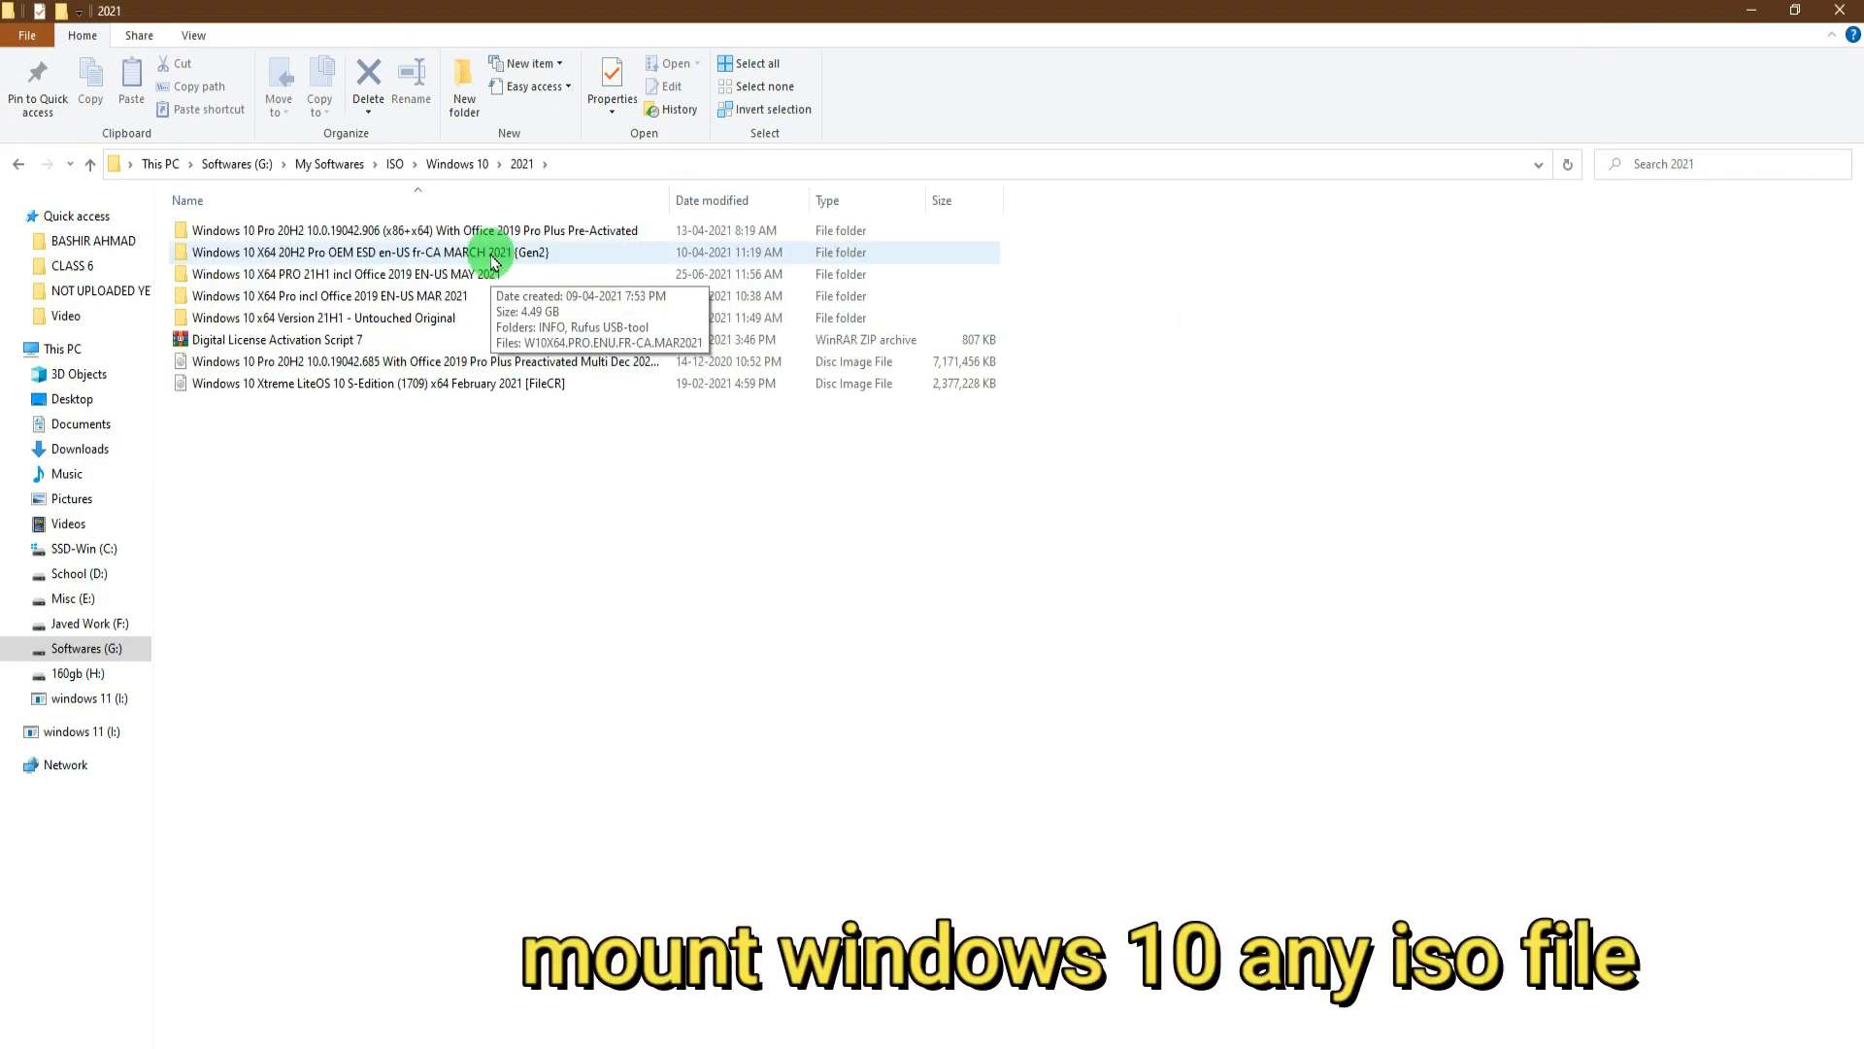
pyautogui.click(492, 260)
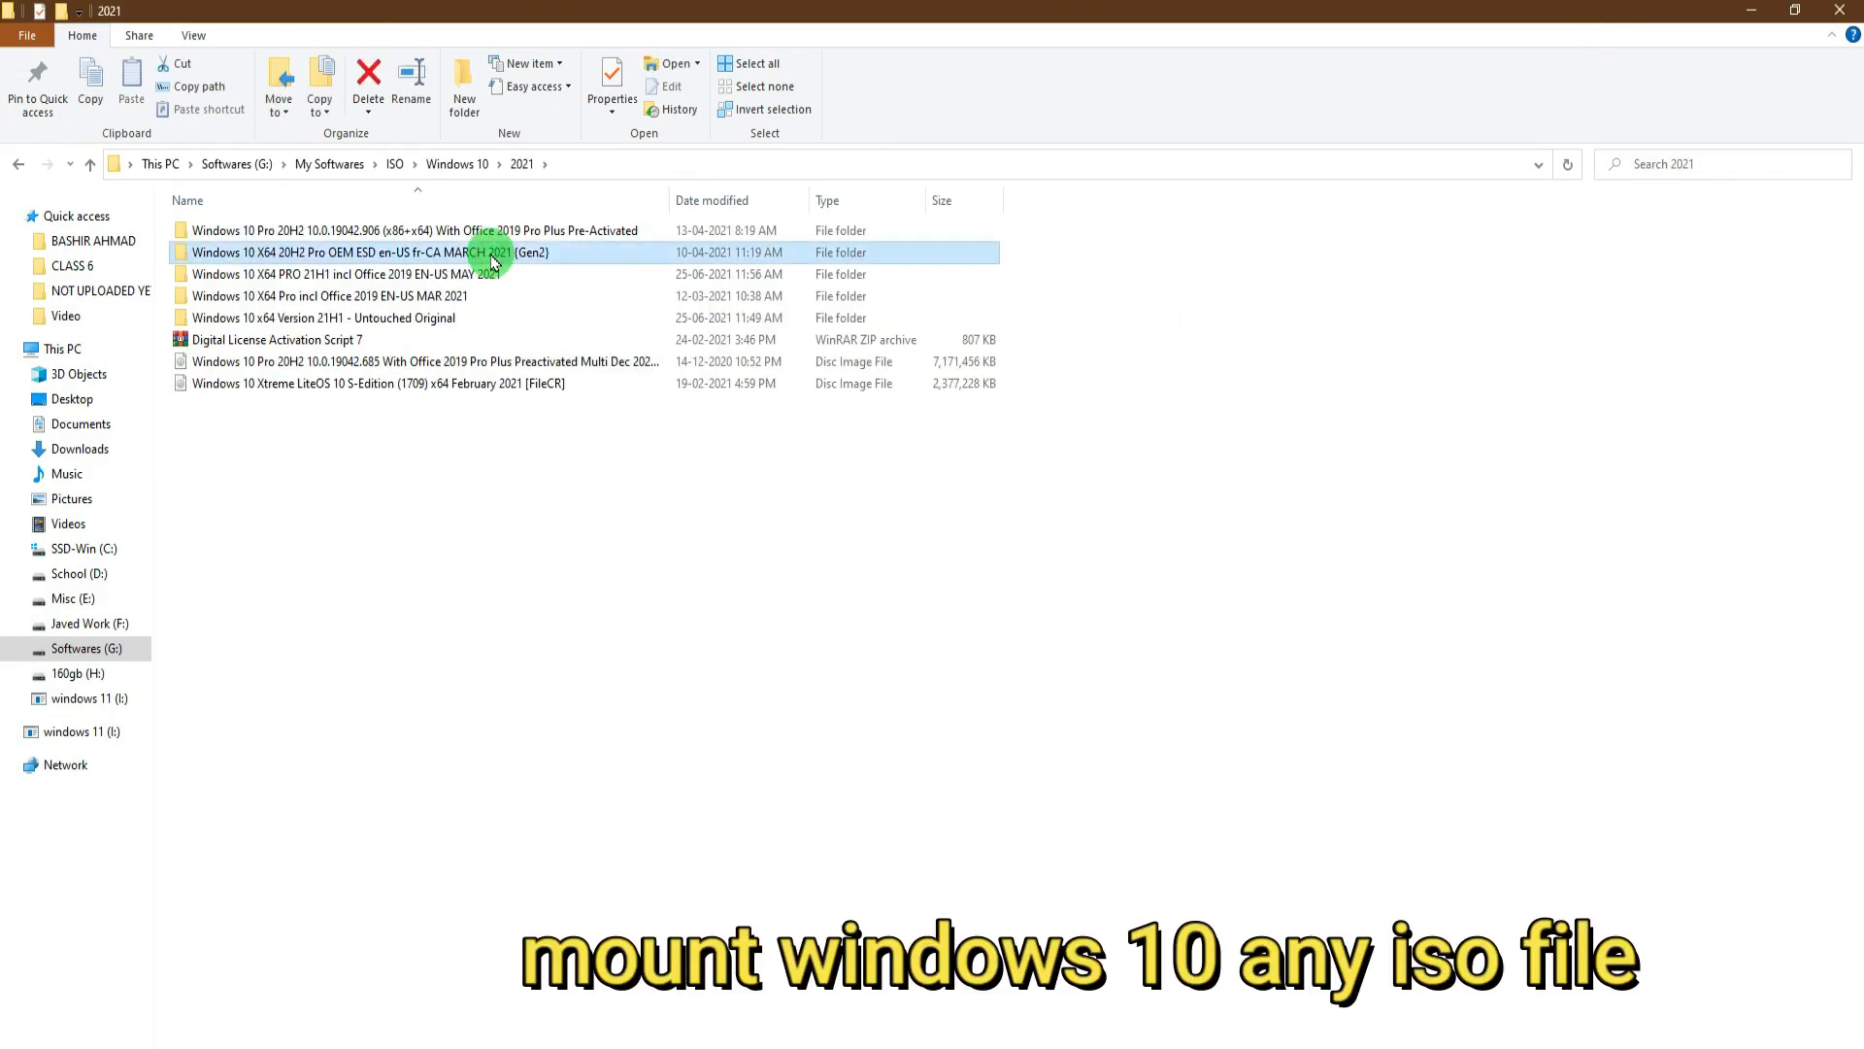
pyautogui.doubleClick(492, 260)
pyautogui.click(288, 278)
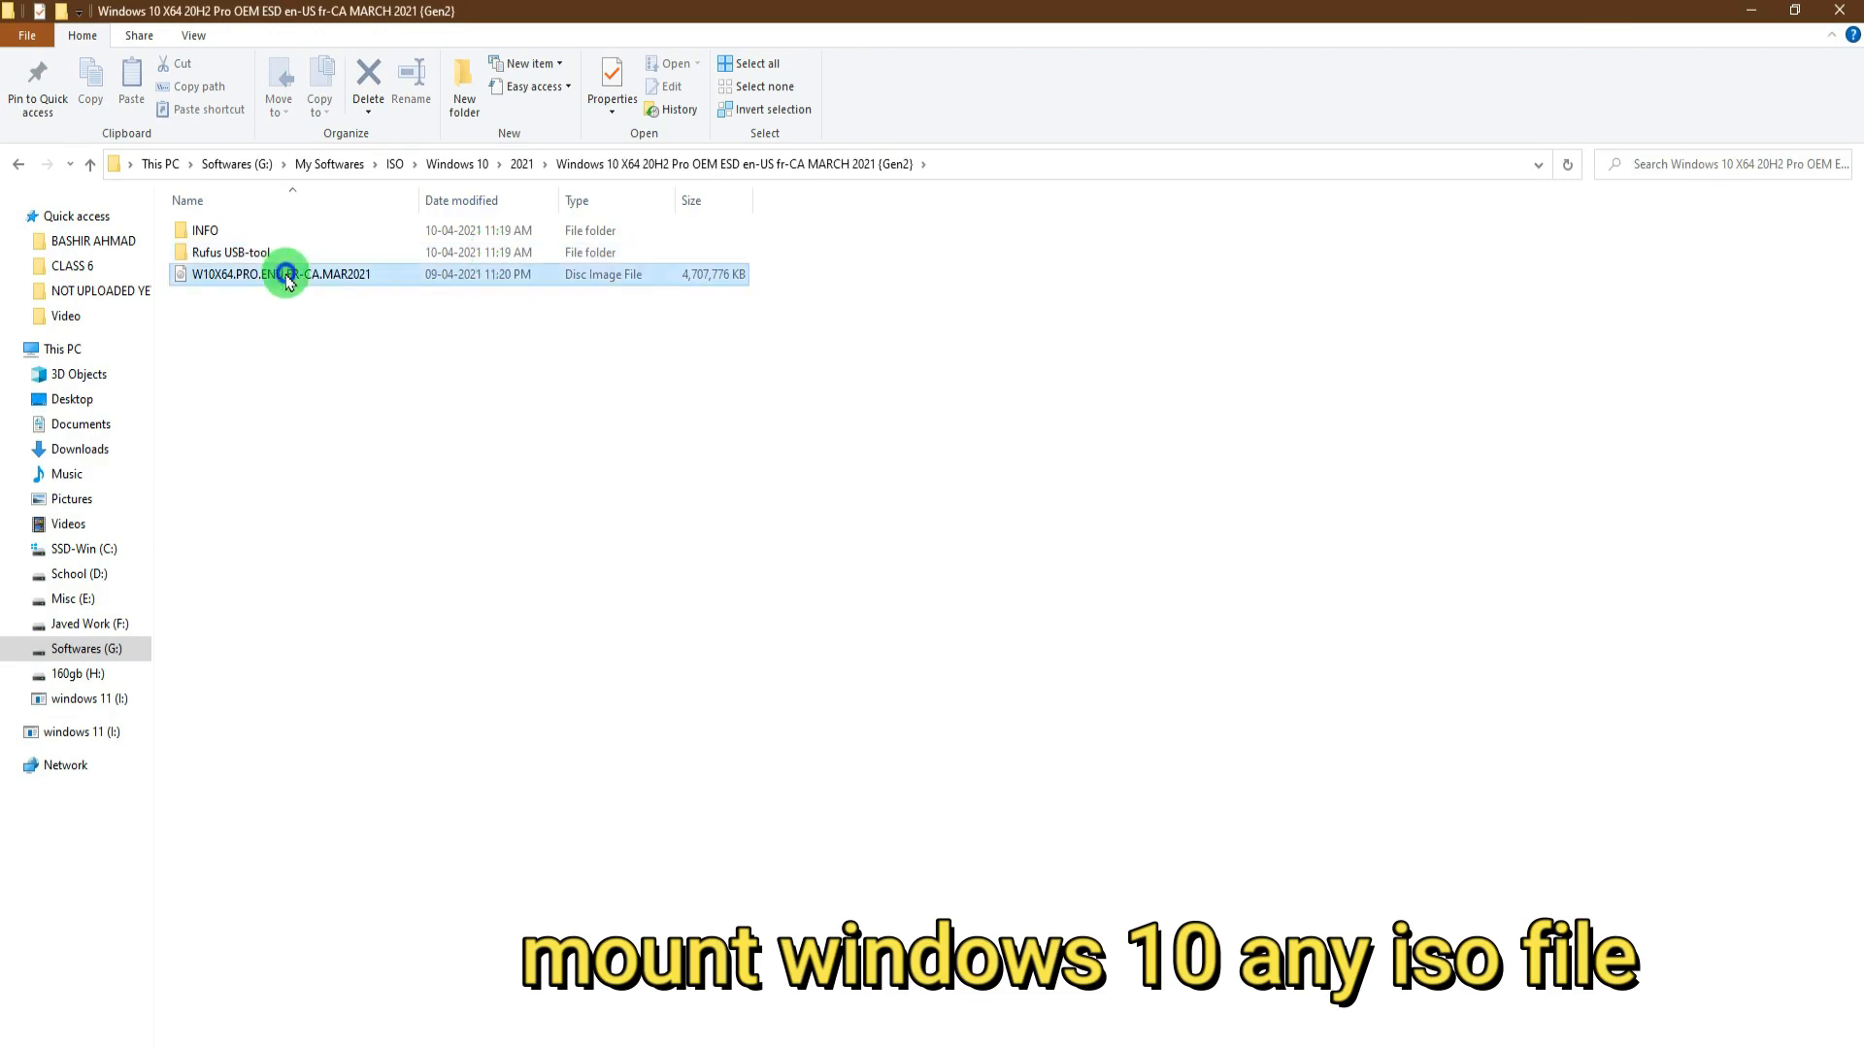
pyautogui.rightClick(287, 279)
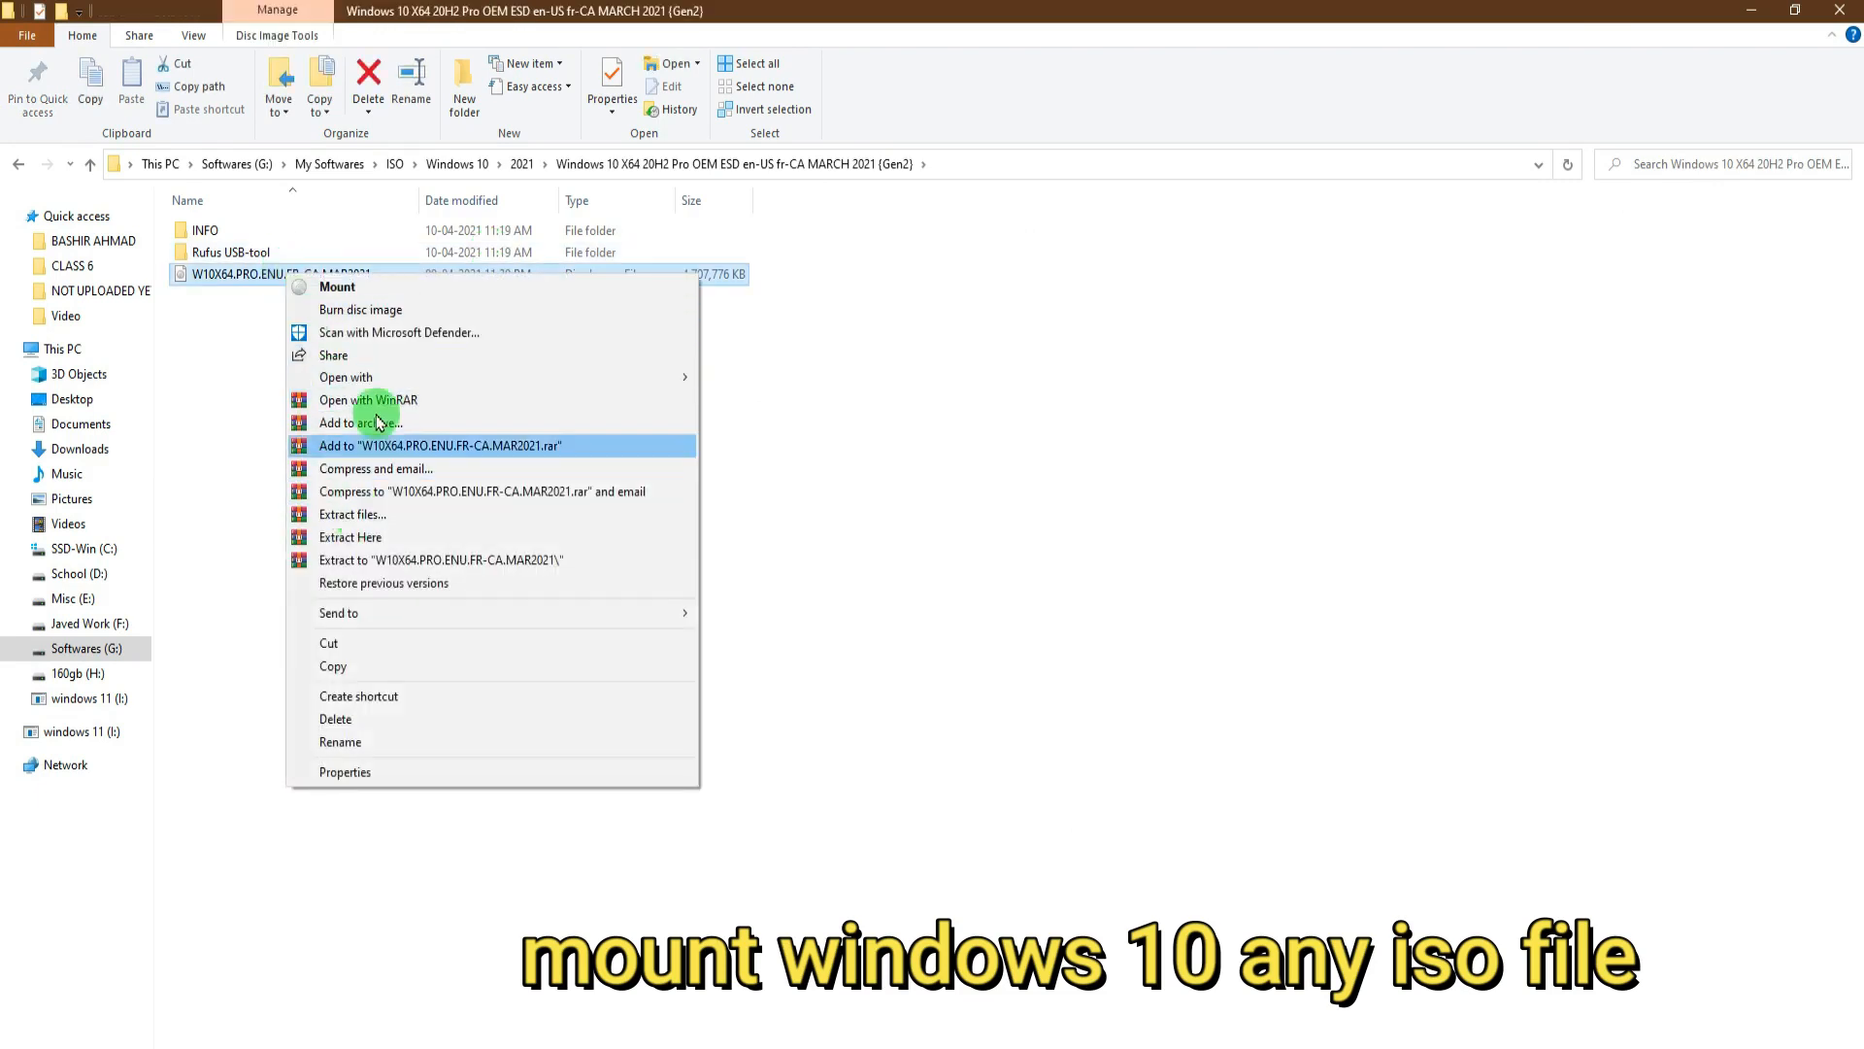
pyautogui.click(362, 287)
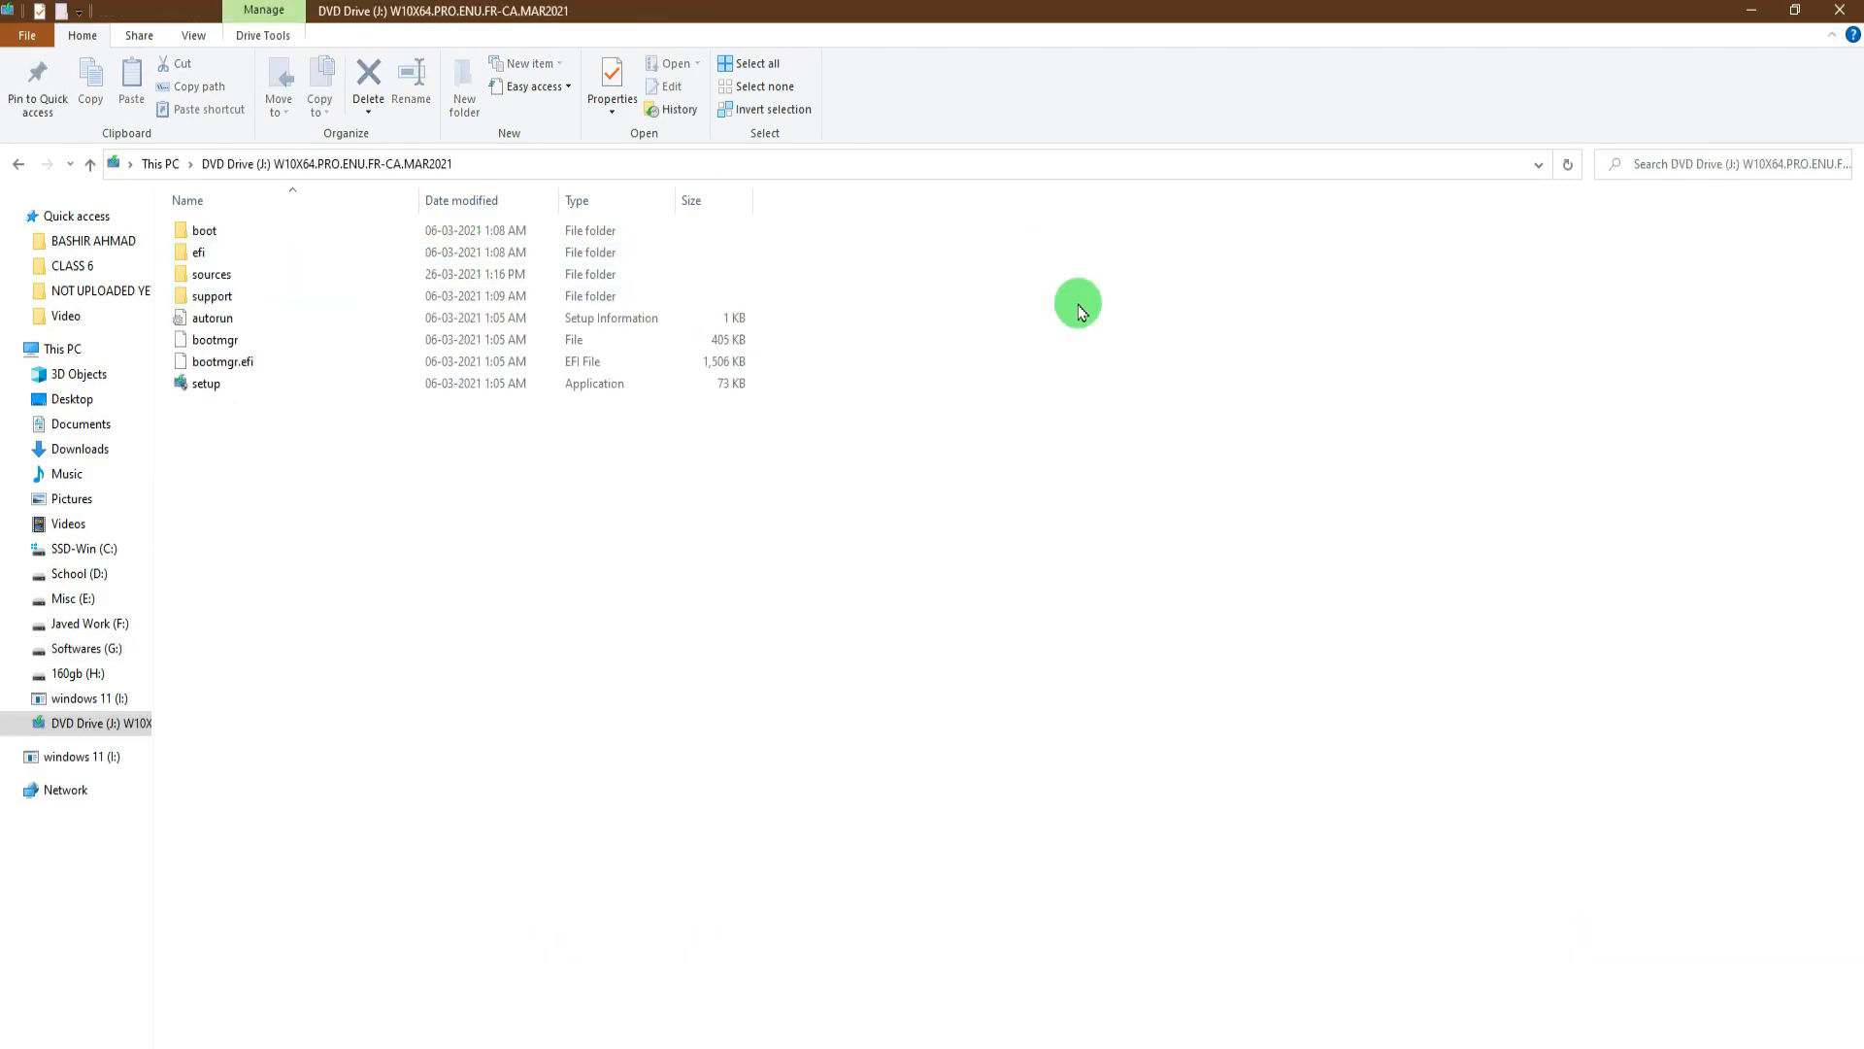
# Arrange the mounted Windows 10 drive's window beside the USB folder's window and open its sources folder.
pyautogui.click(1794, 10)
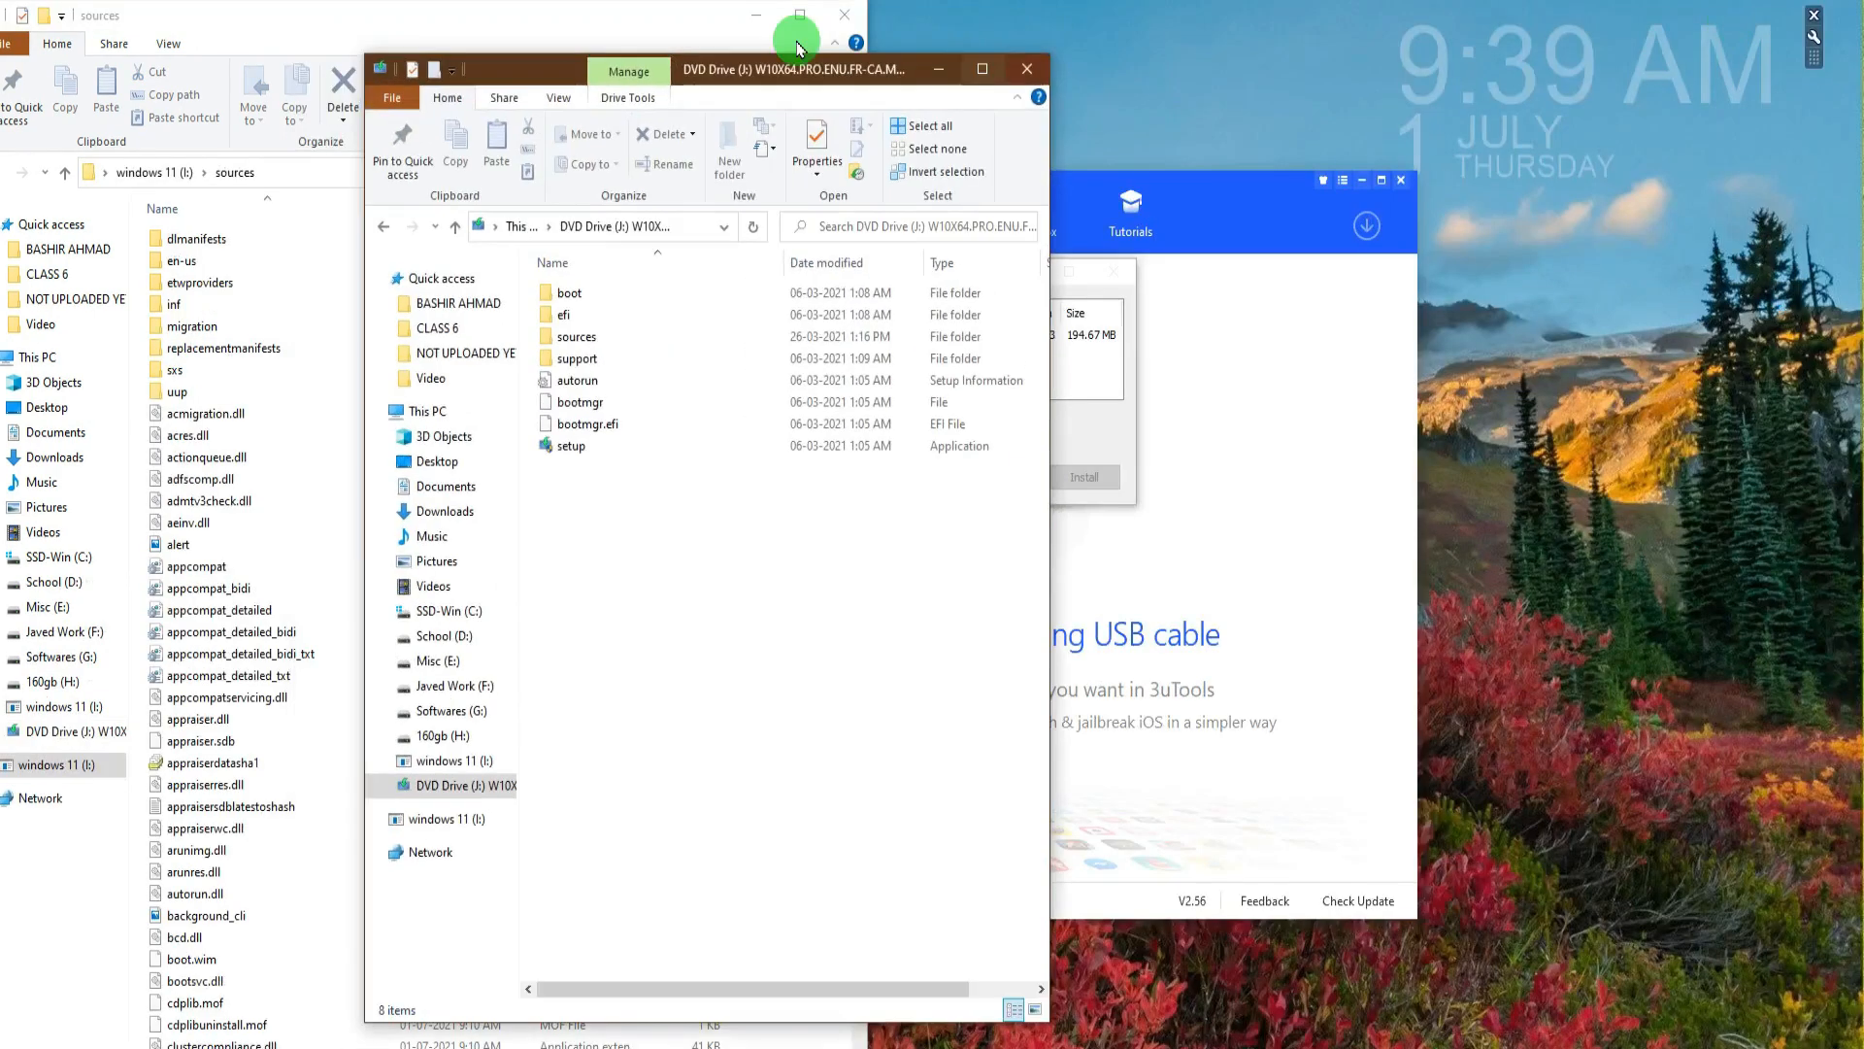
pyautogui.moveTo(804, 82); pyautogui.dragTo(1306, 29)
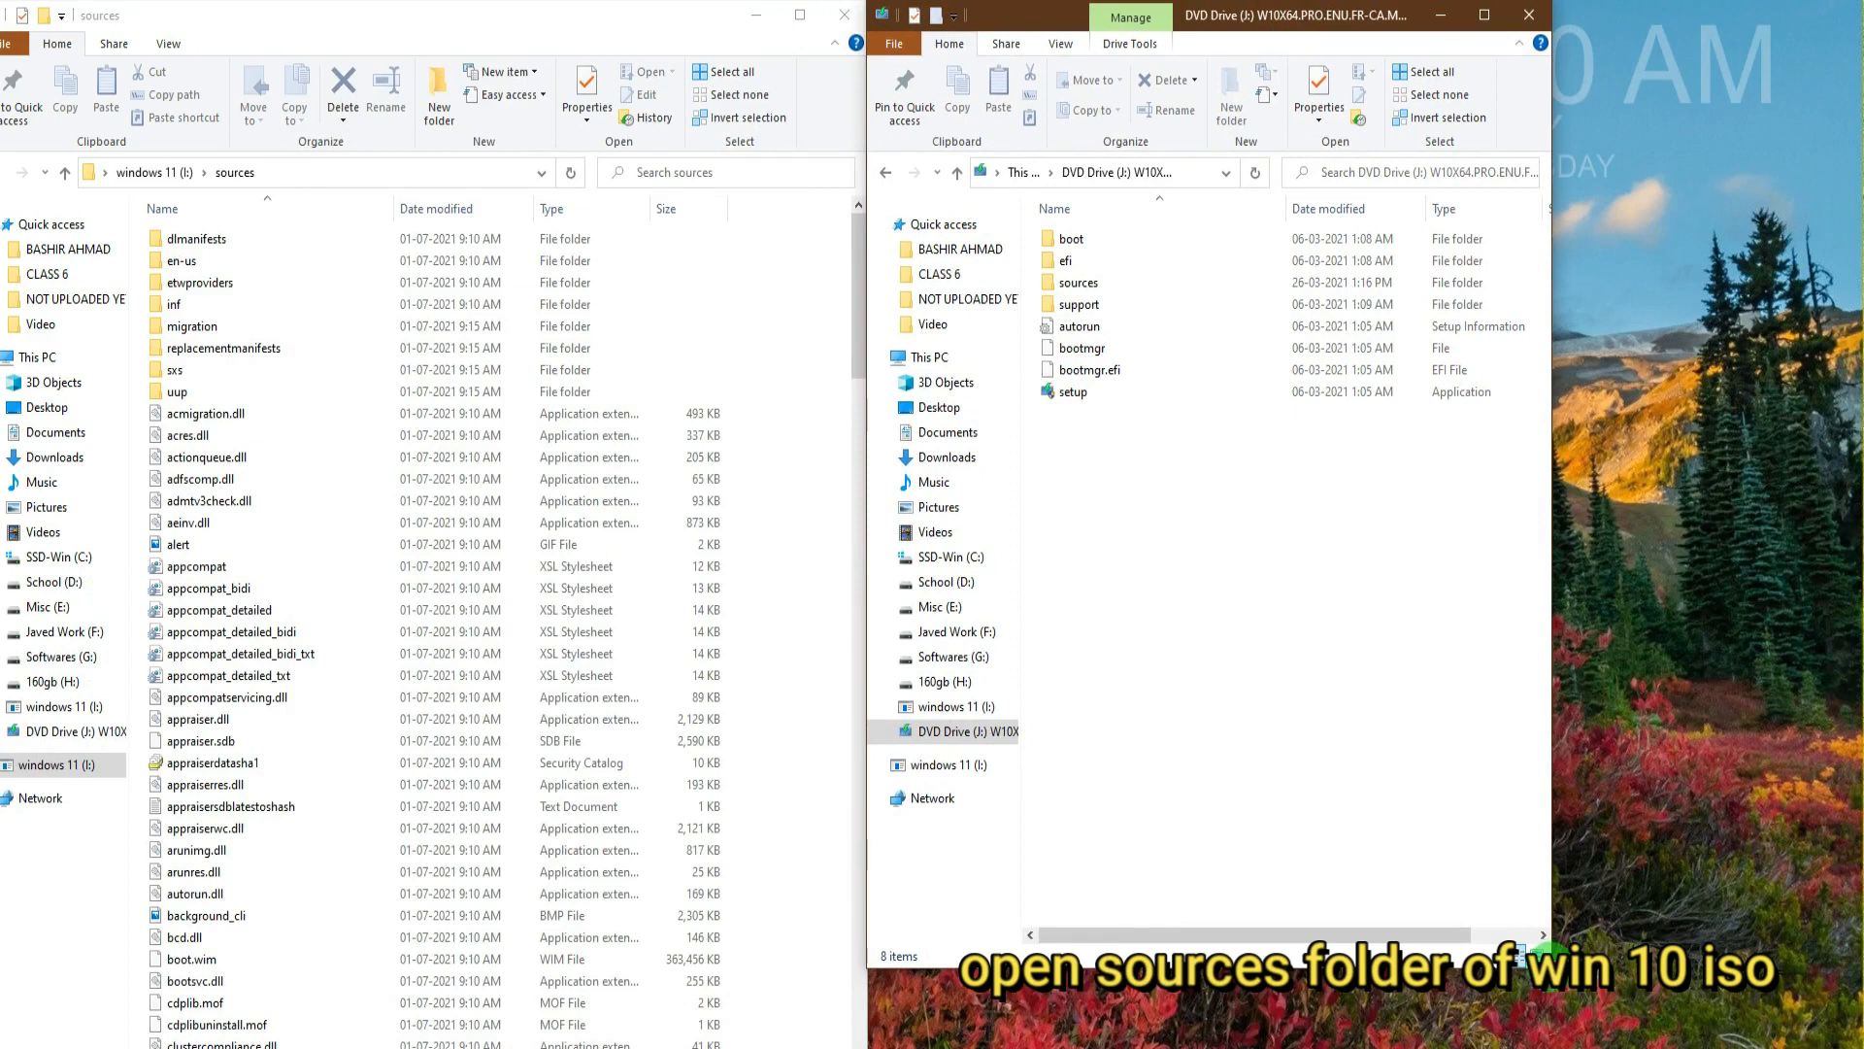
pyautogui.moveTo(1523, 956); pyautogui.dragTo(1830, 1047)
pyautogui.click(1088, 284)
pyautogui.doubleClick(1089, 286)
# Copy everything in the Windows 10 sources folder except the install.esd file.
pyautogui.click(1107, 525)
pyautogui.press('i')
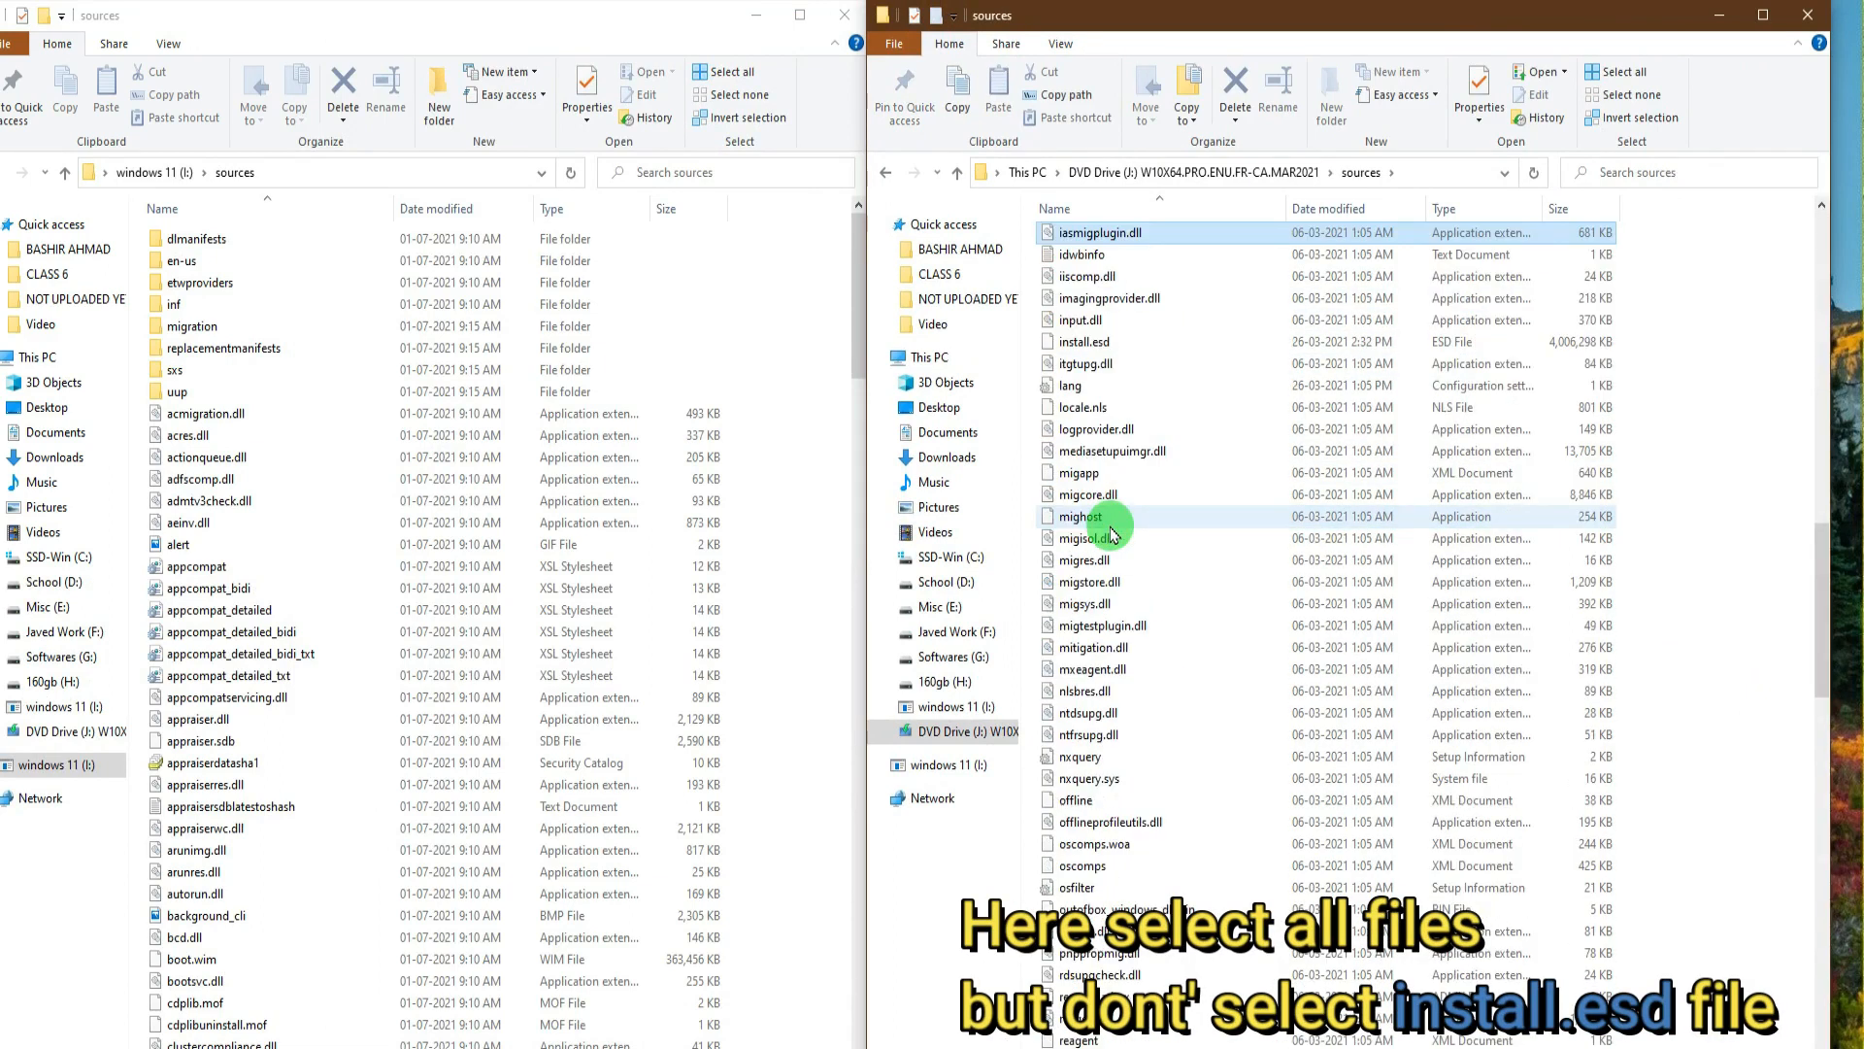
pyautogui.press('i')
pyautogui.press('i')
pyautogui.press('i')
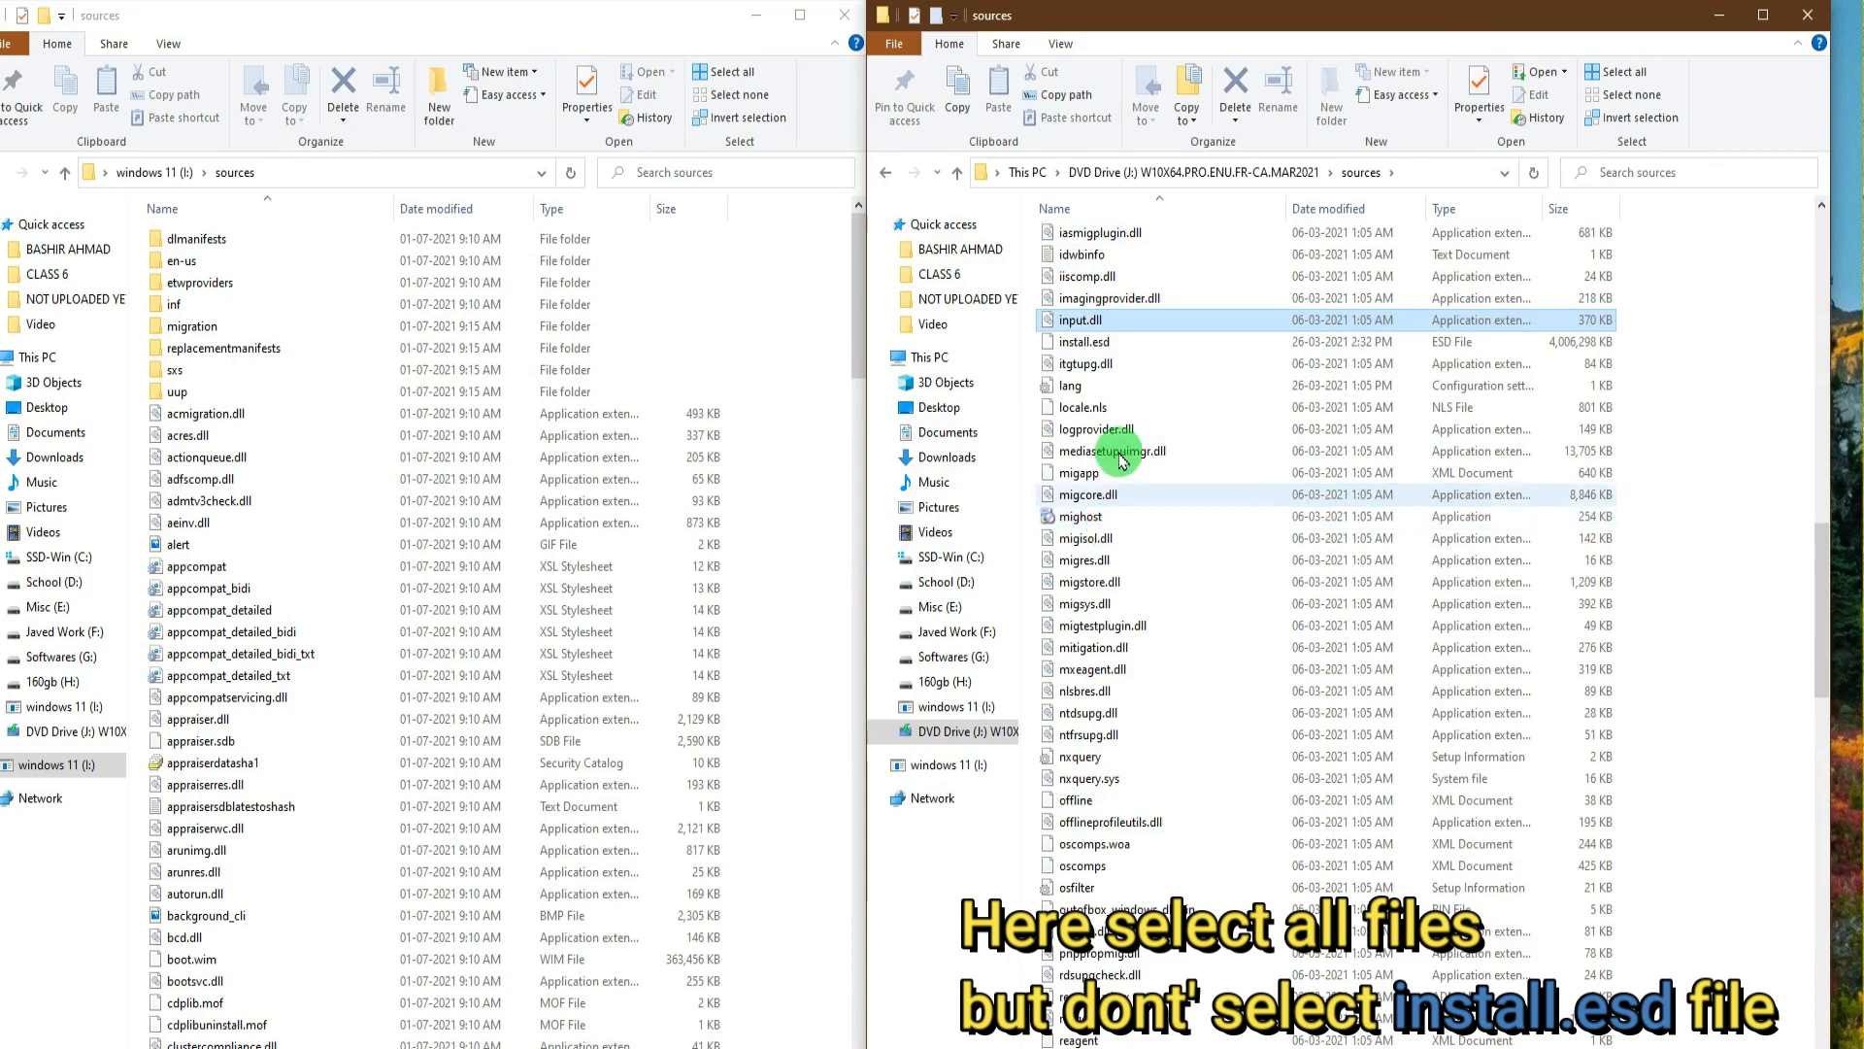
pyautogui.click(1117, 342)
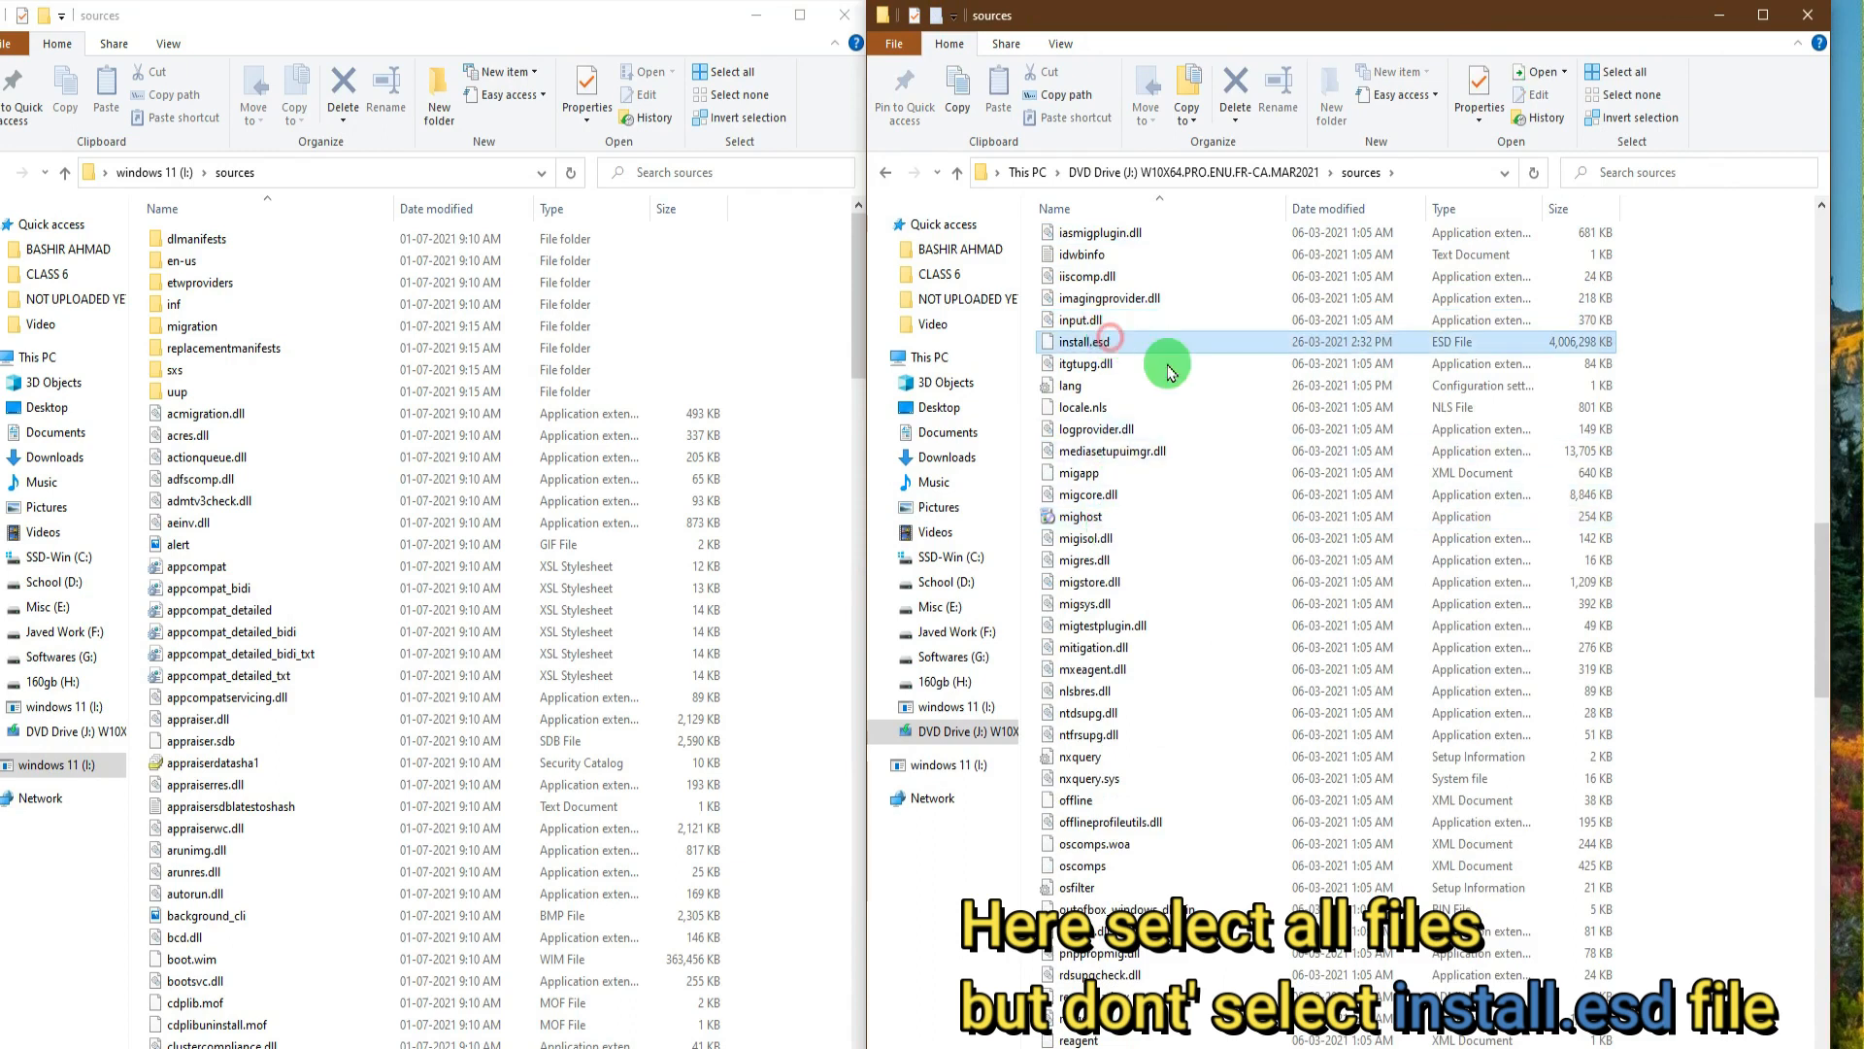
pyautogui.hotkey('ctrl', 'a')
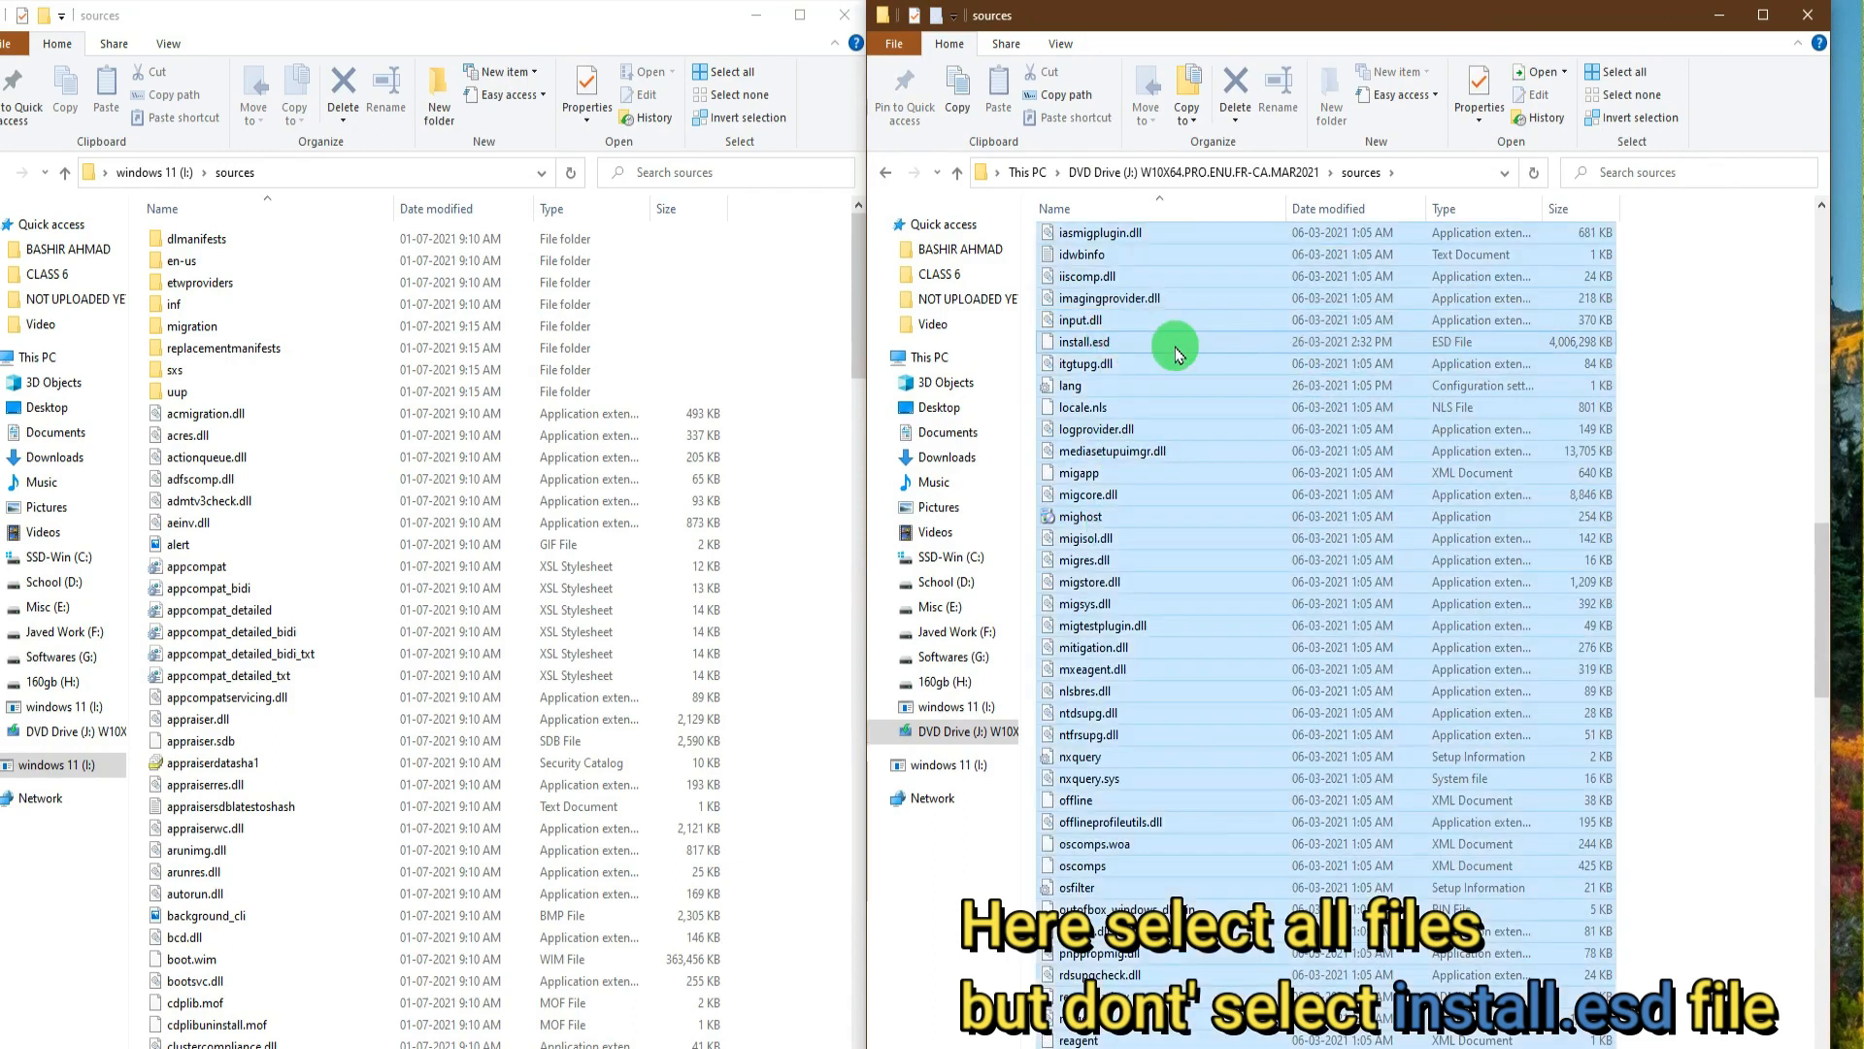
pyautogui.keyDown('ctrl'); pyautogui.click(1150, 341); pyautogui.keyUp('ctrl')
pyautogui.rightClick(1188, 482)
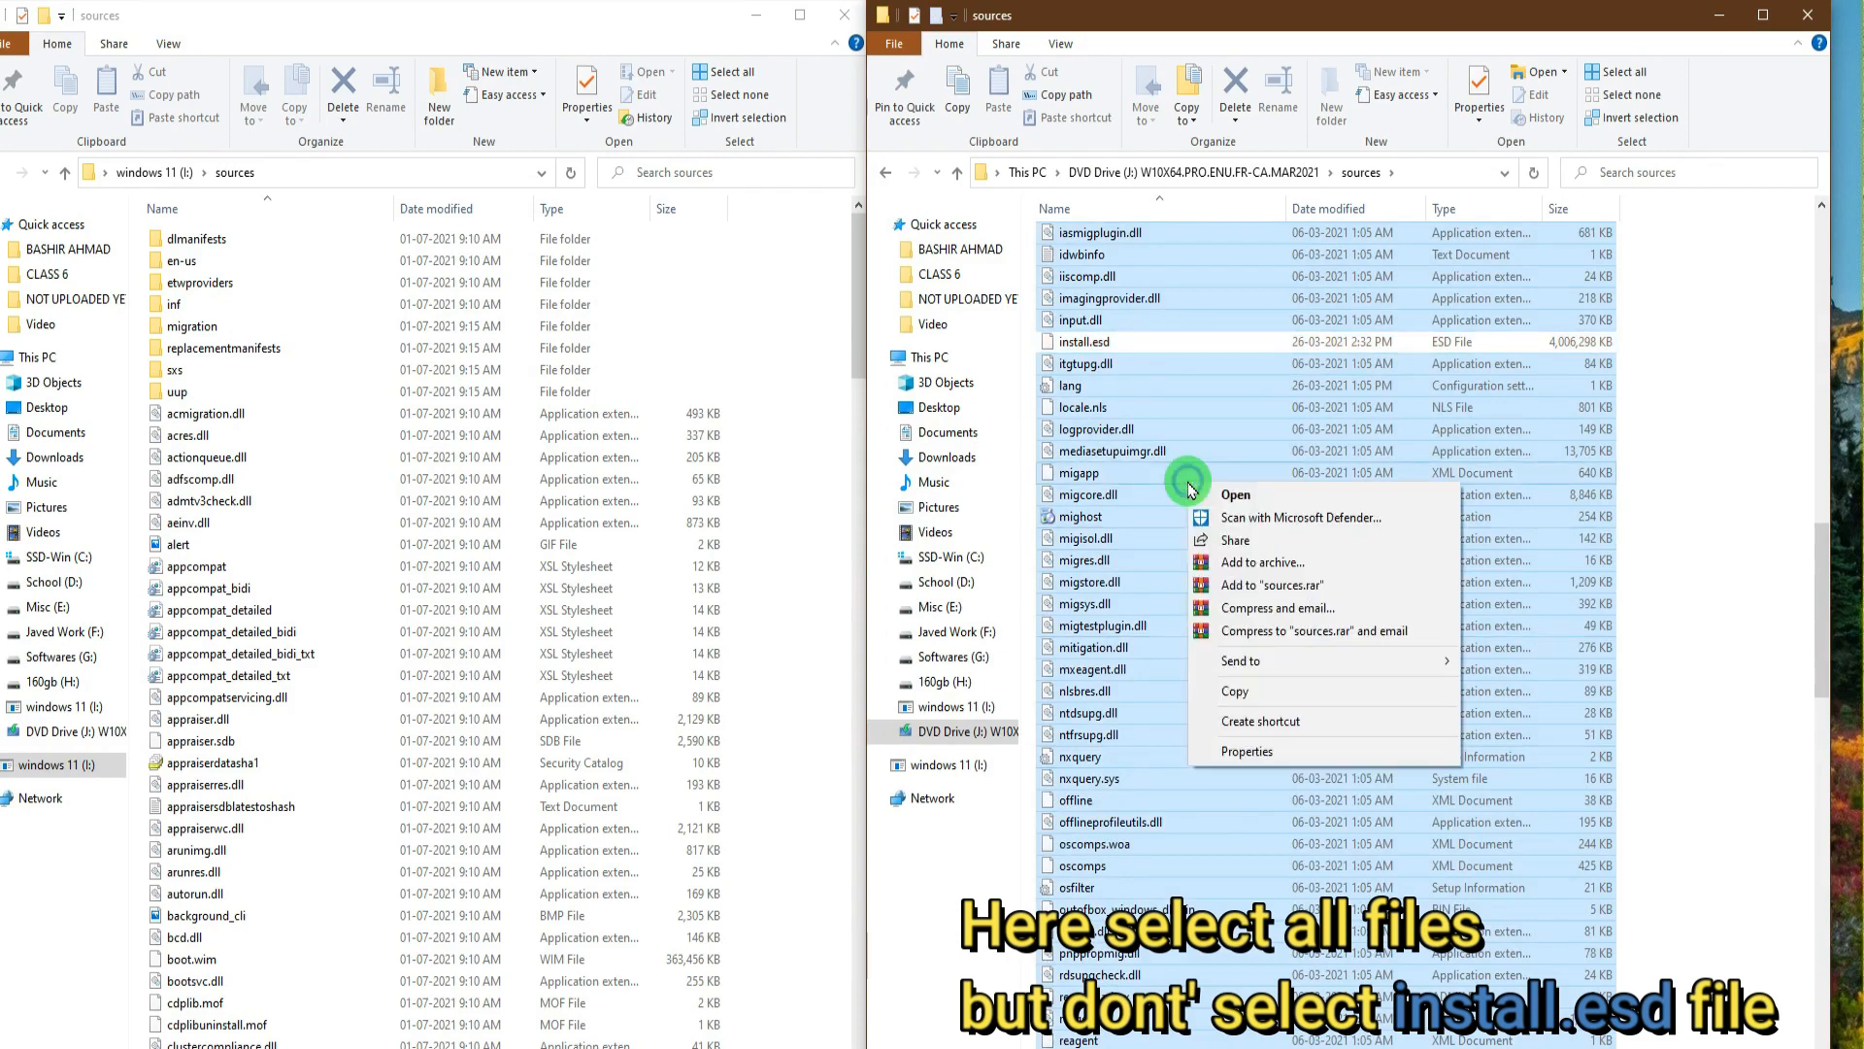
pyautogui.click(1236, 699)
# Paste the copied files into the Windows 11 USB's sources folder, replacing all files with the same names.
pyautogui.click(777, 508)
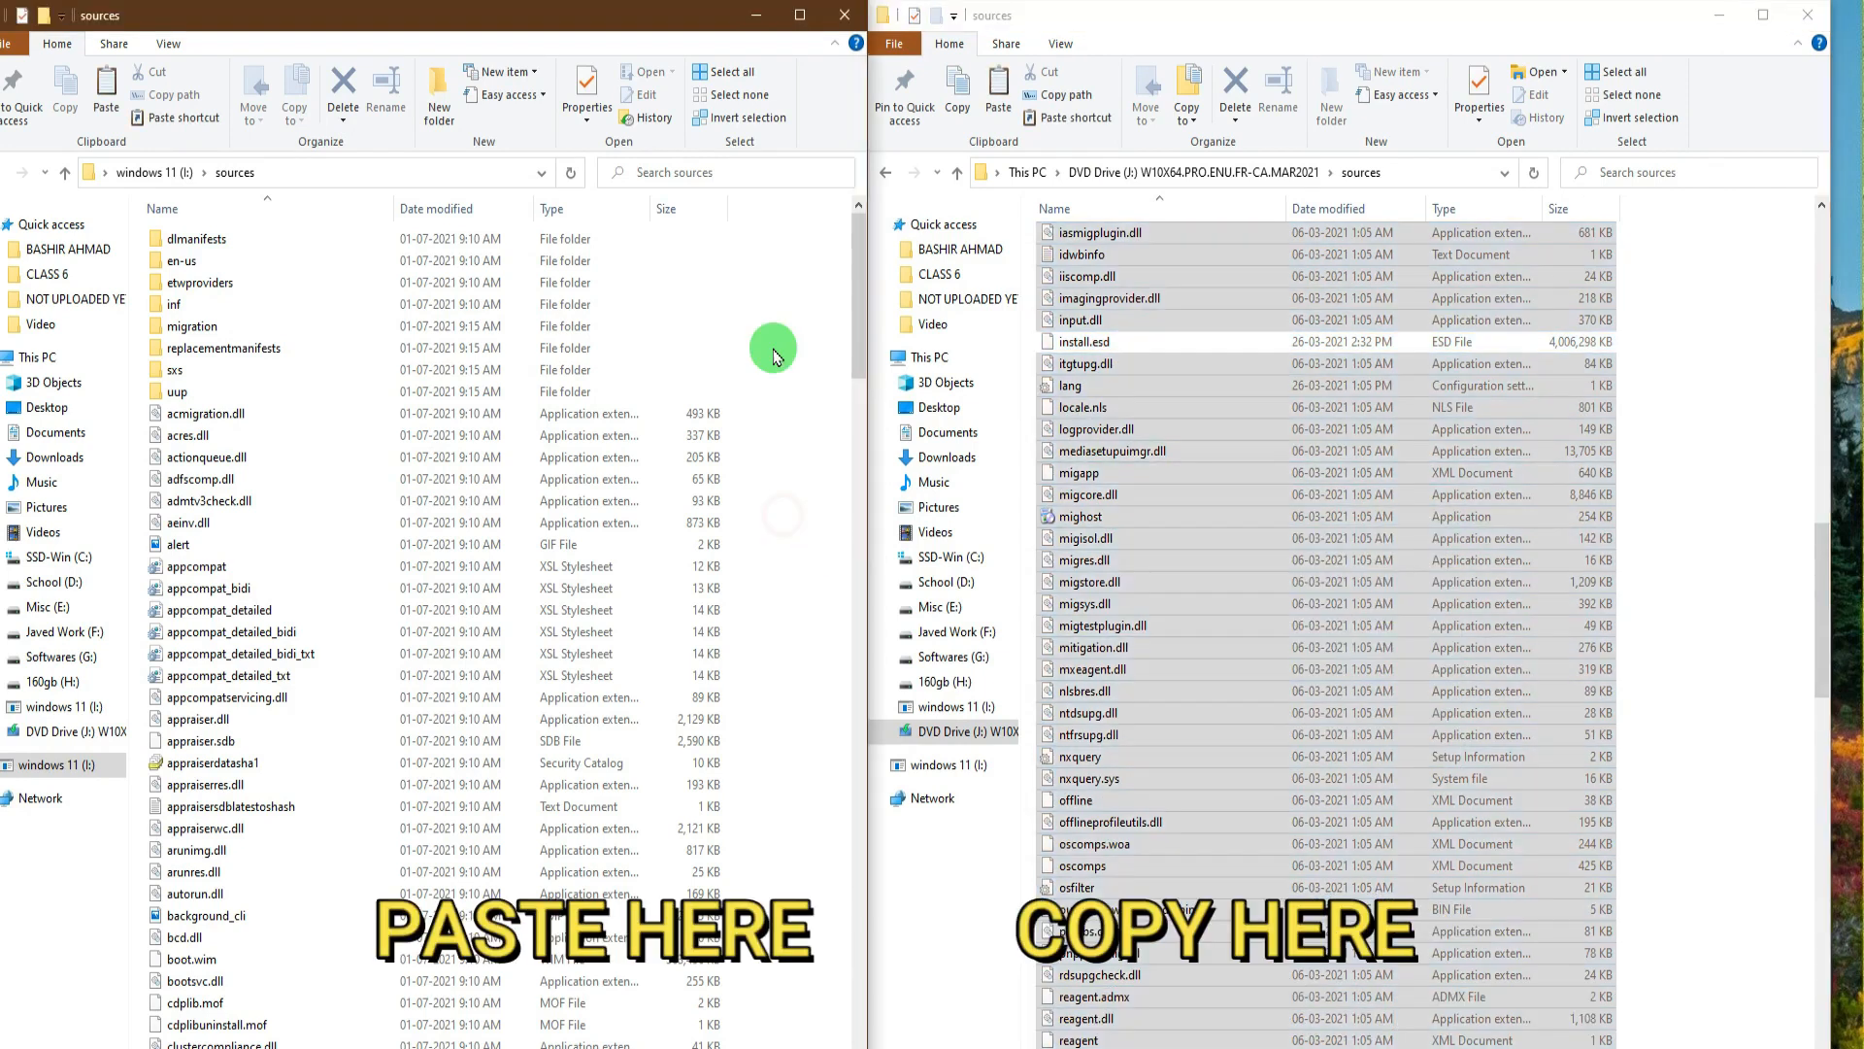
pyautogui.rightClick(809, 499)
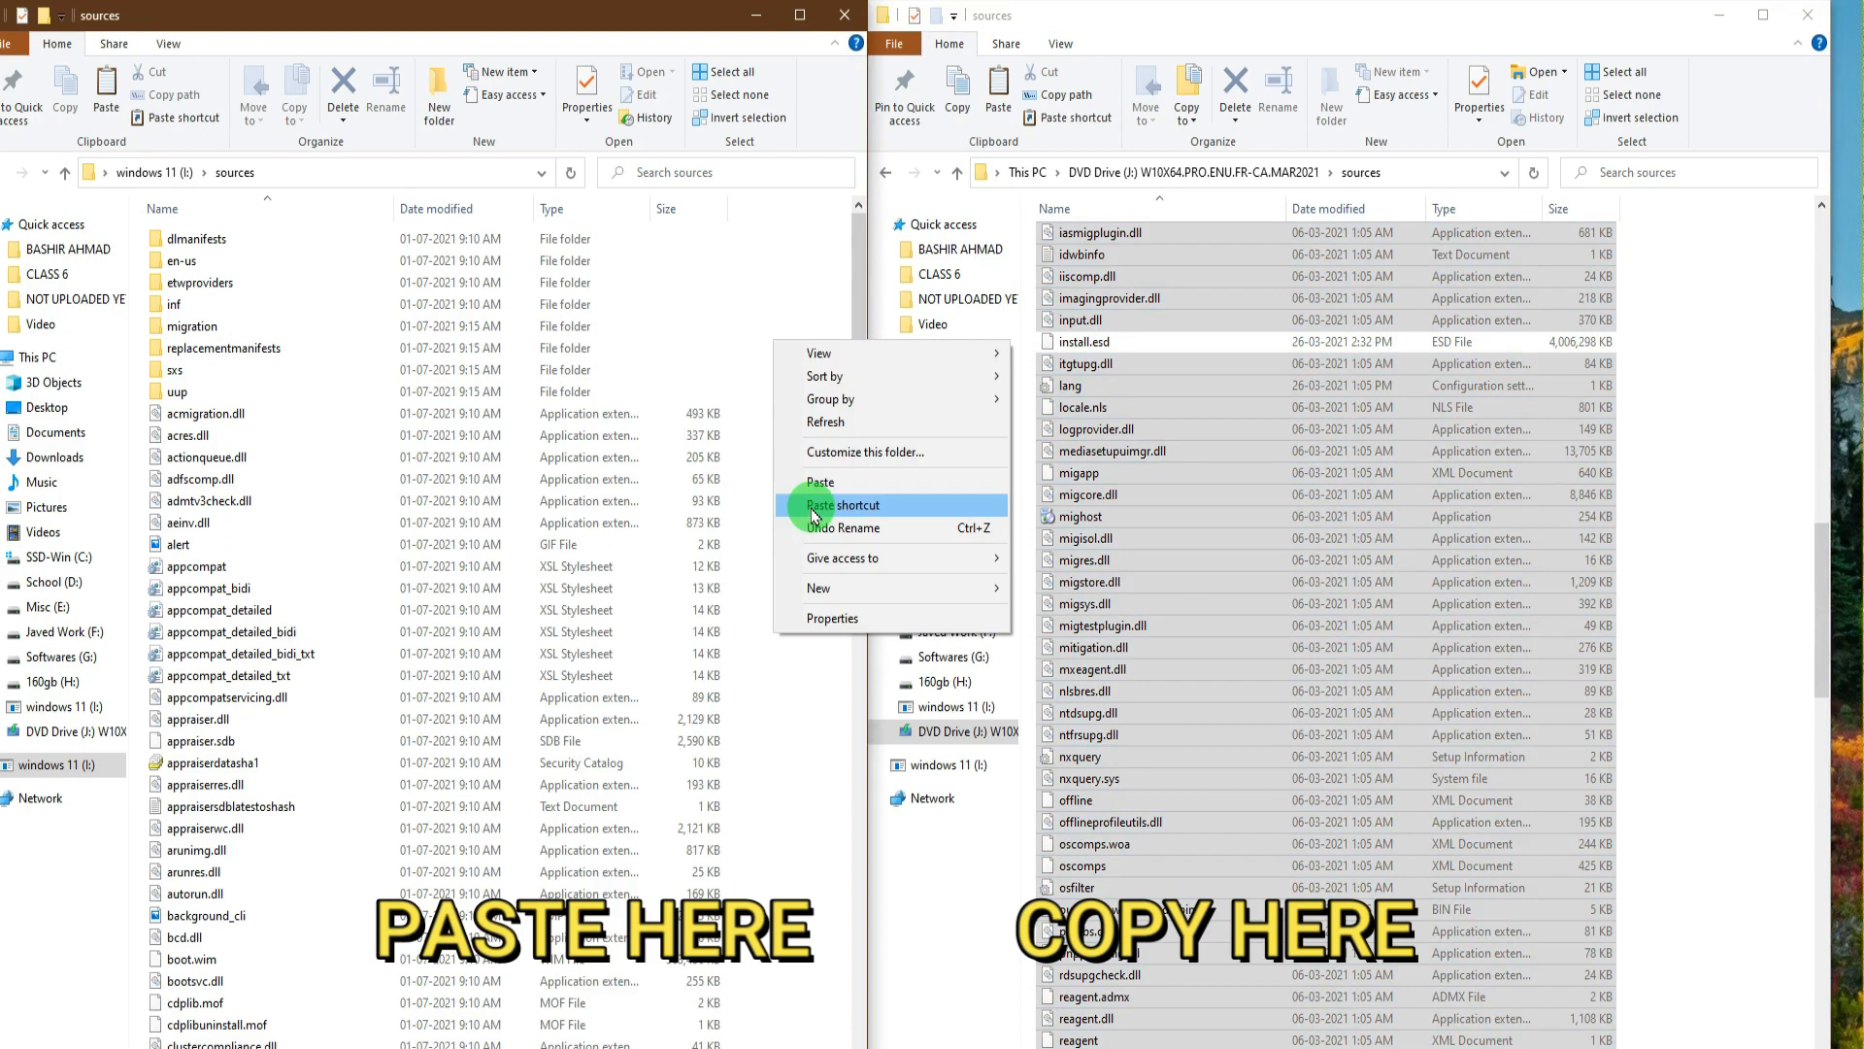
pyautogui.click(817, 485)
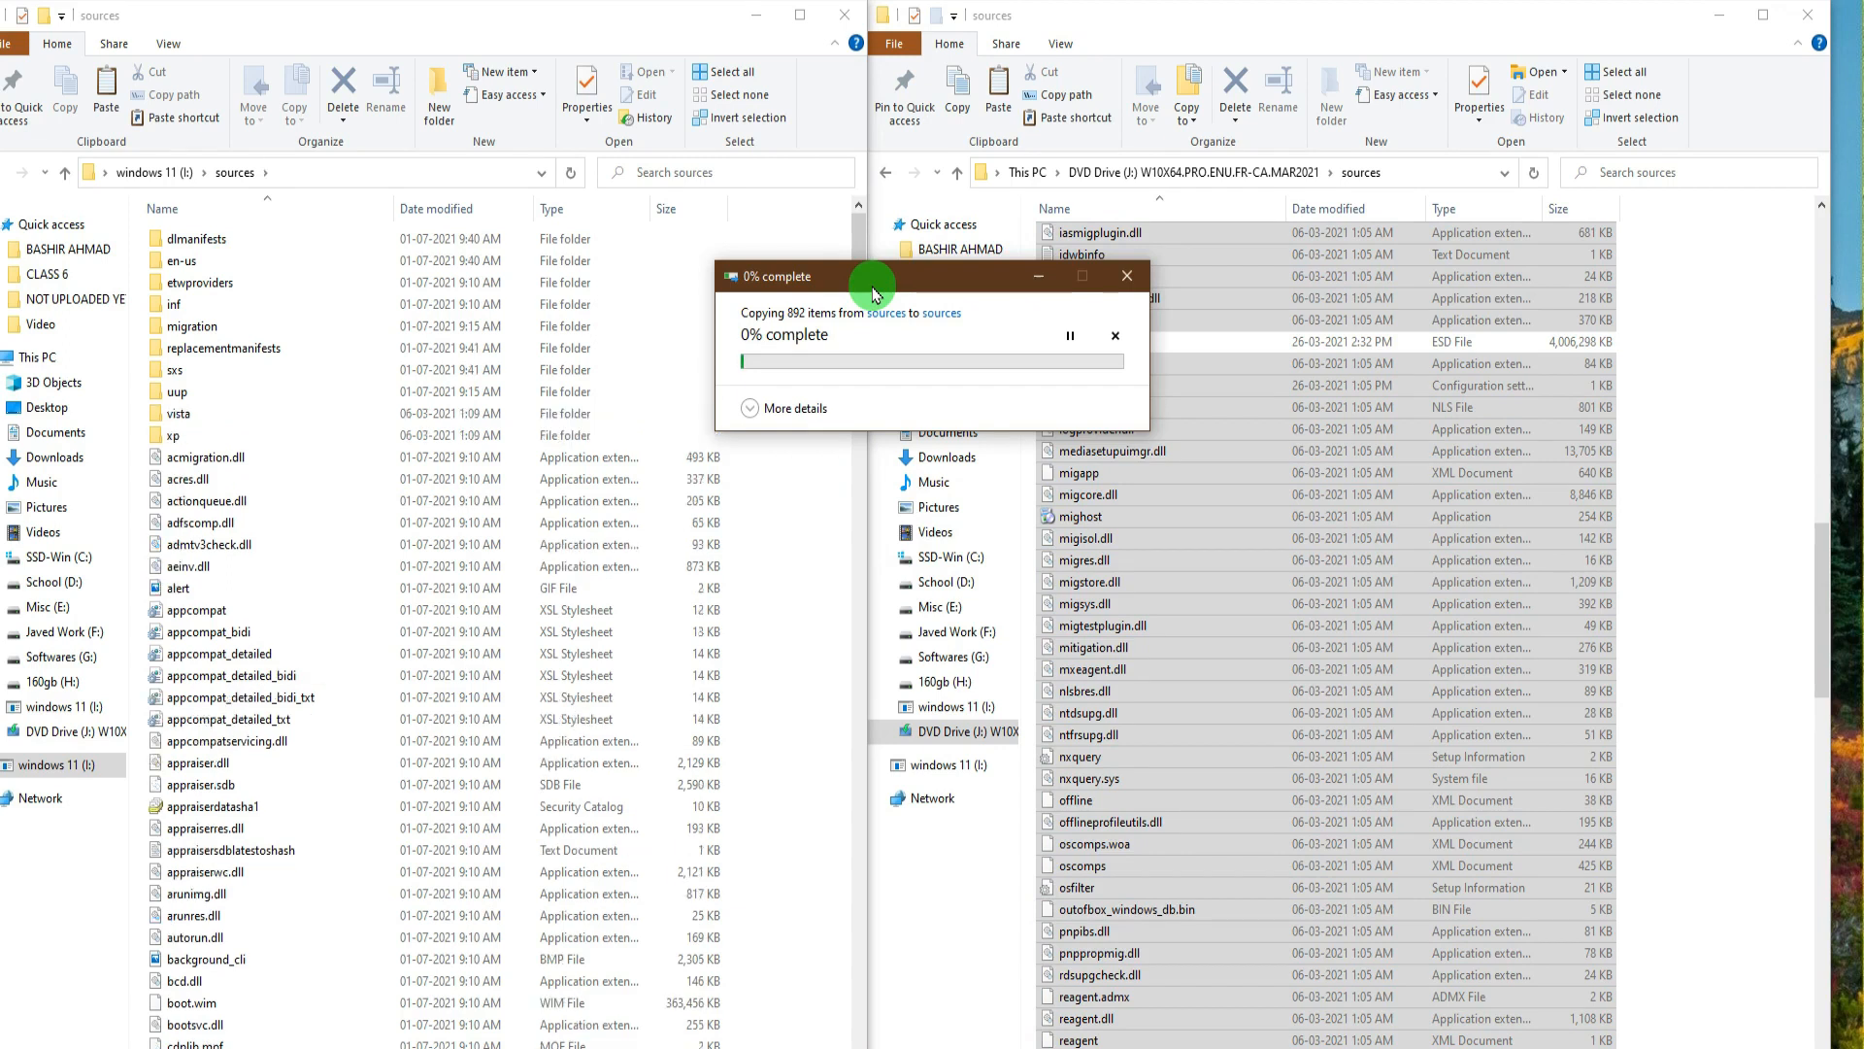
pyautogui.click(751, 408)
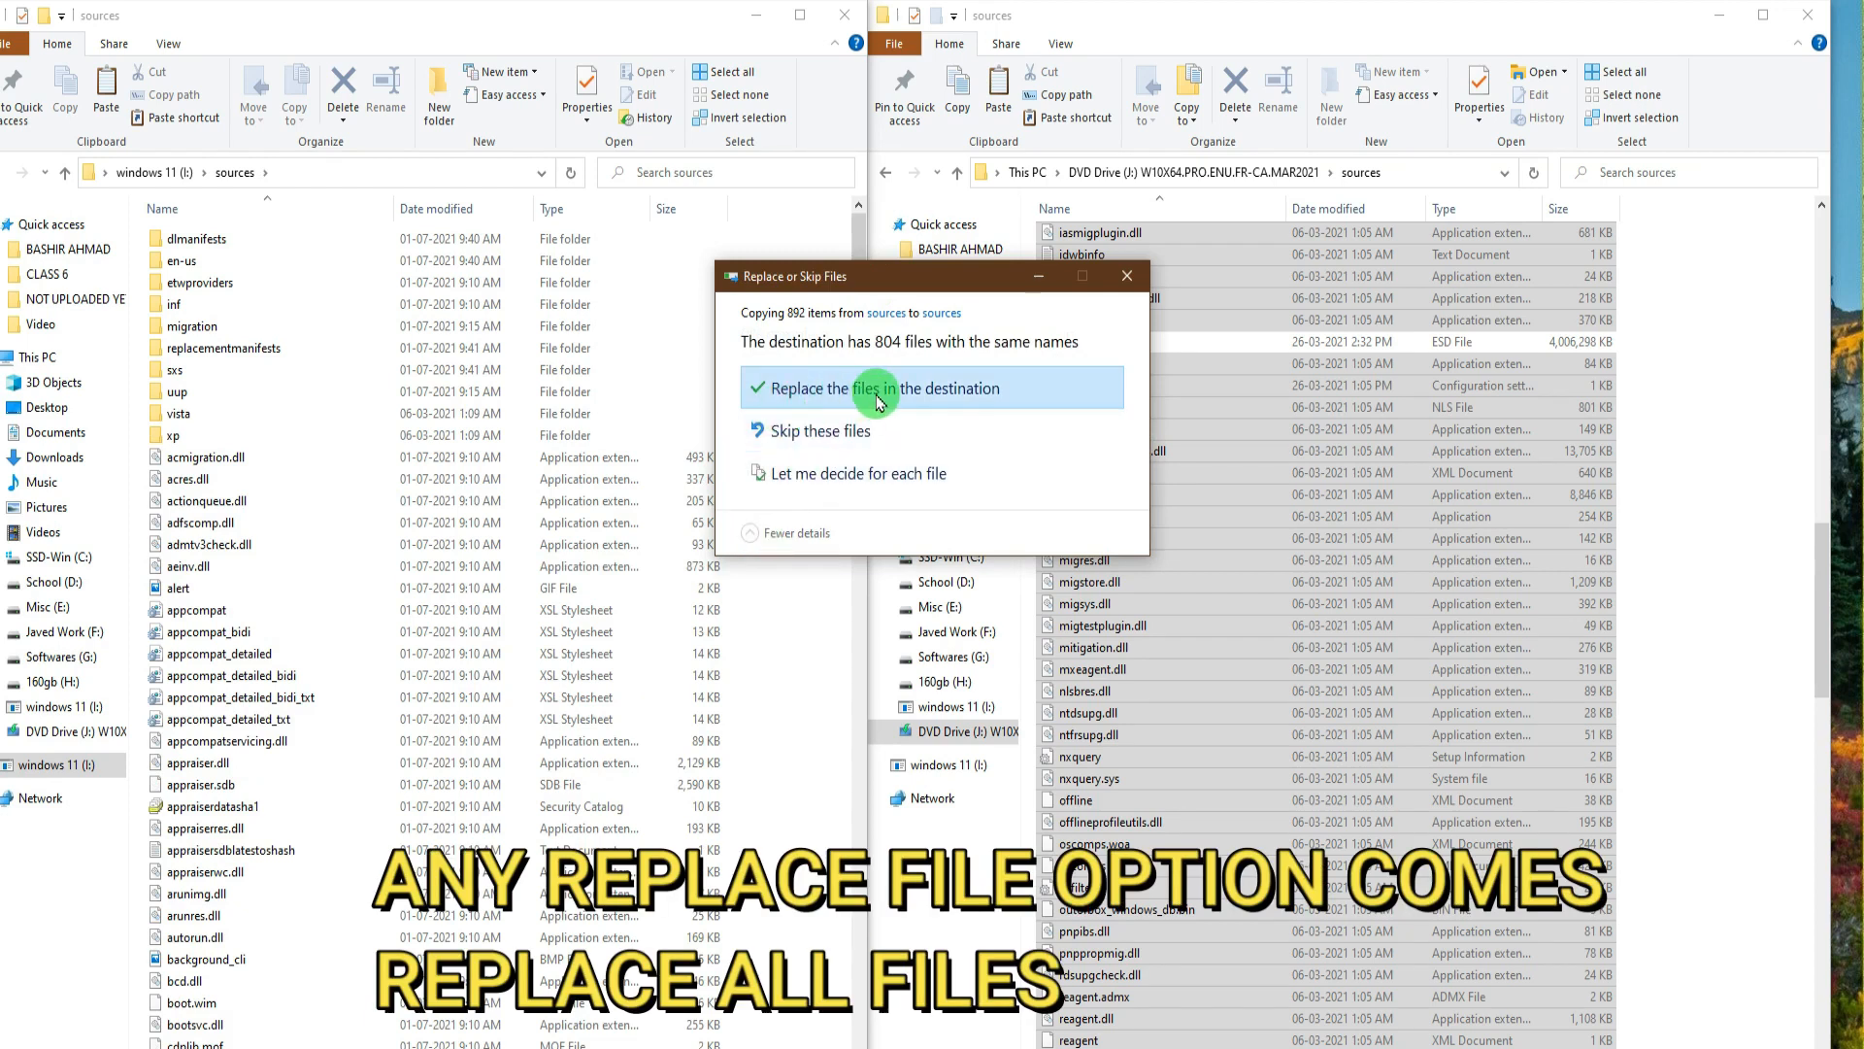
pyautogui.click(880, 402)
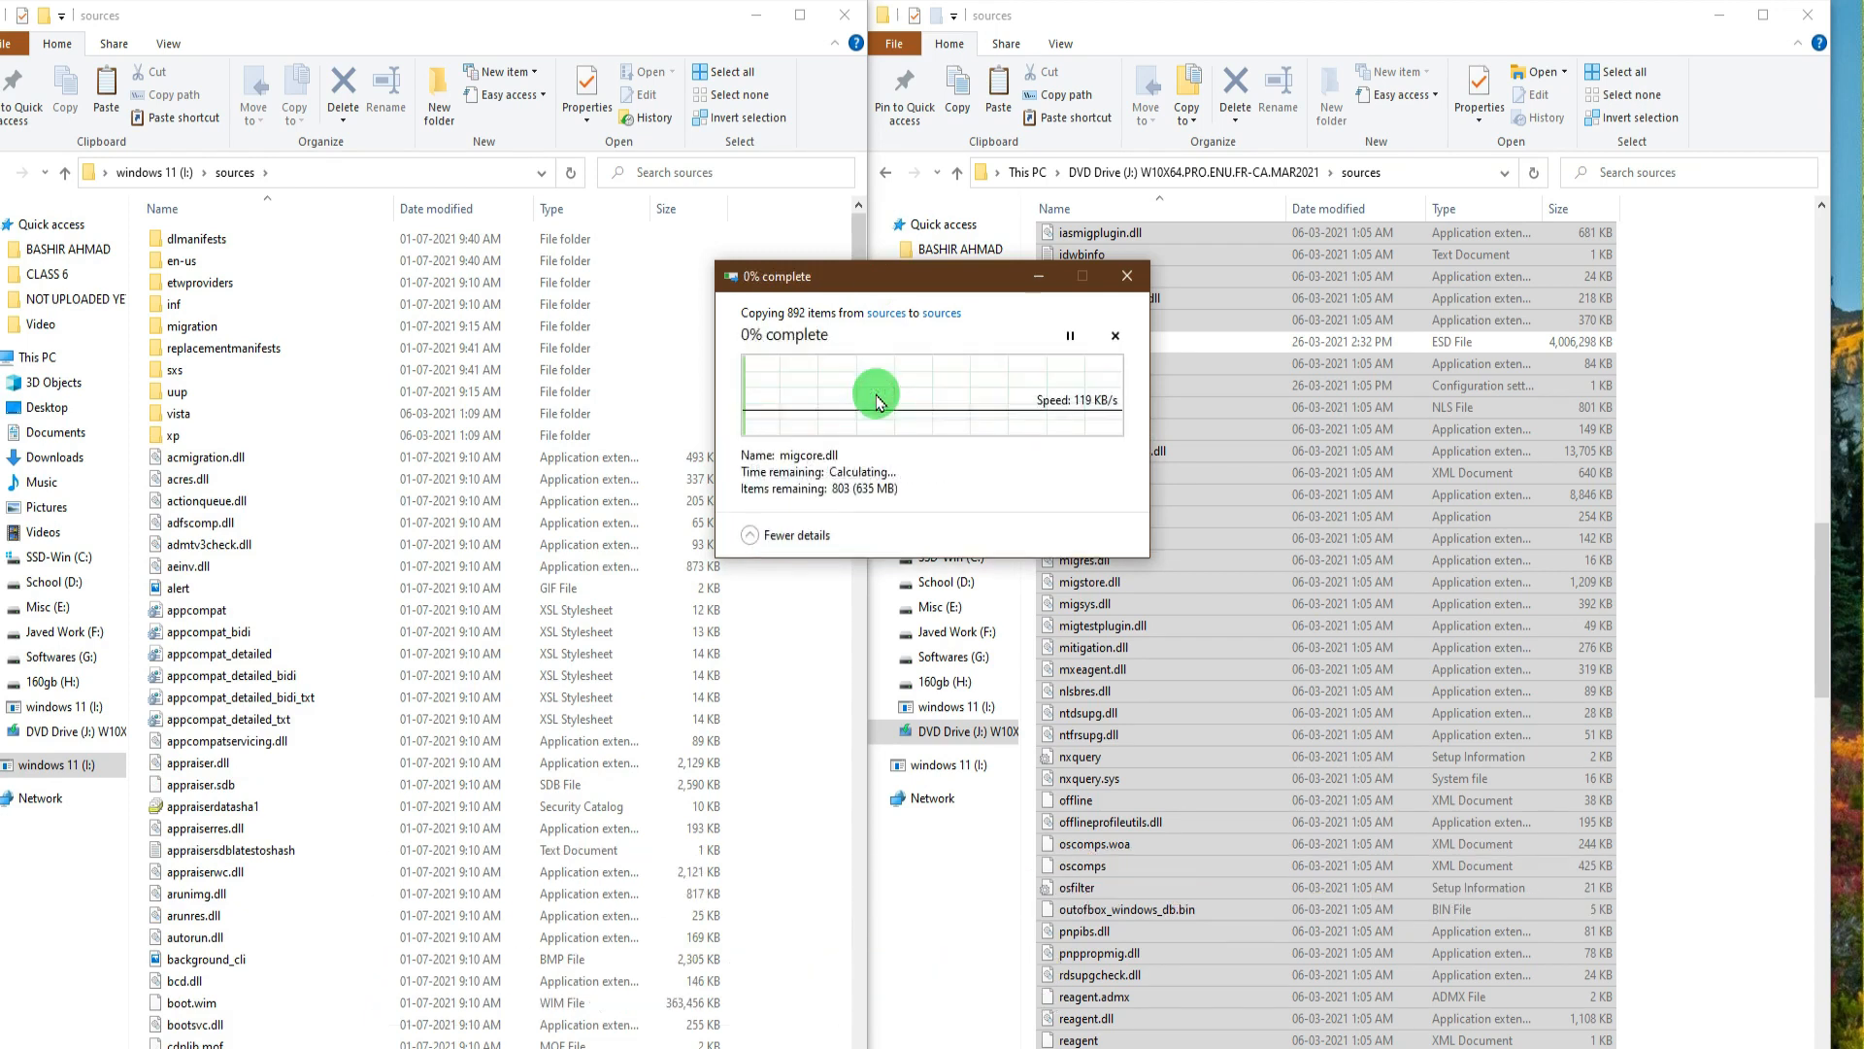
pyautogui.click(757, 536)
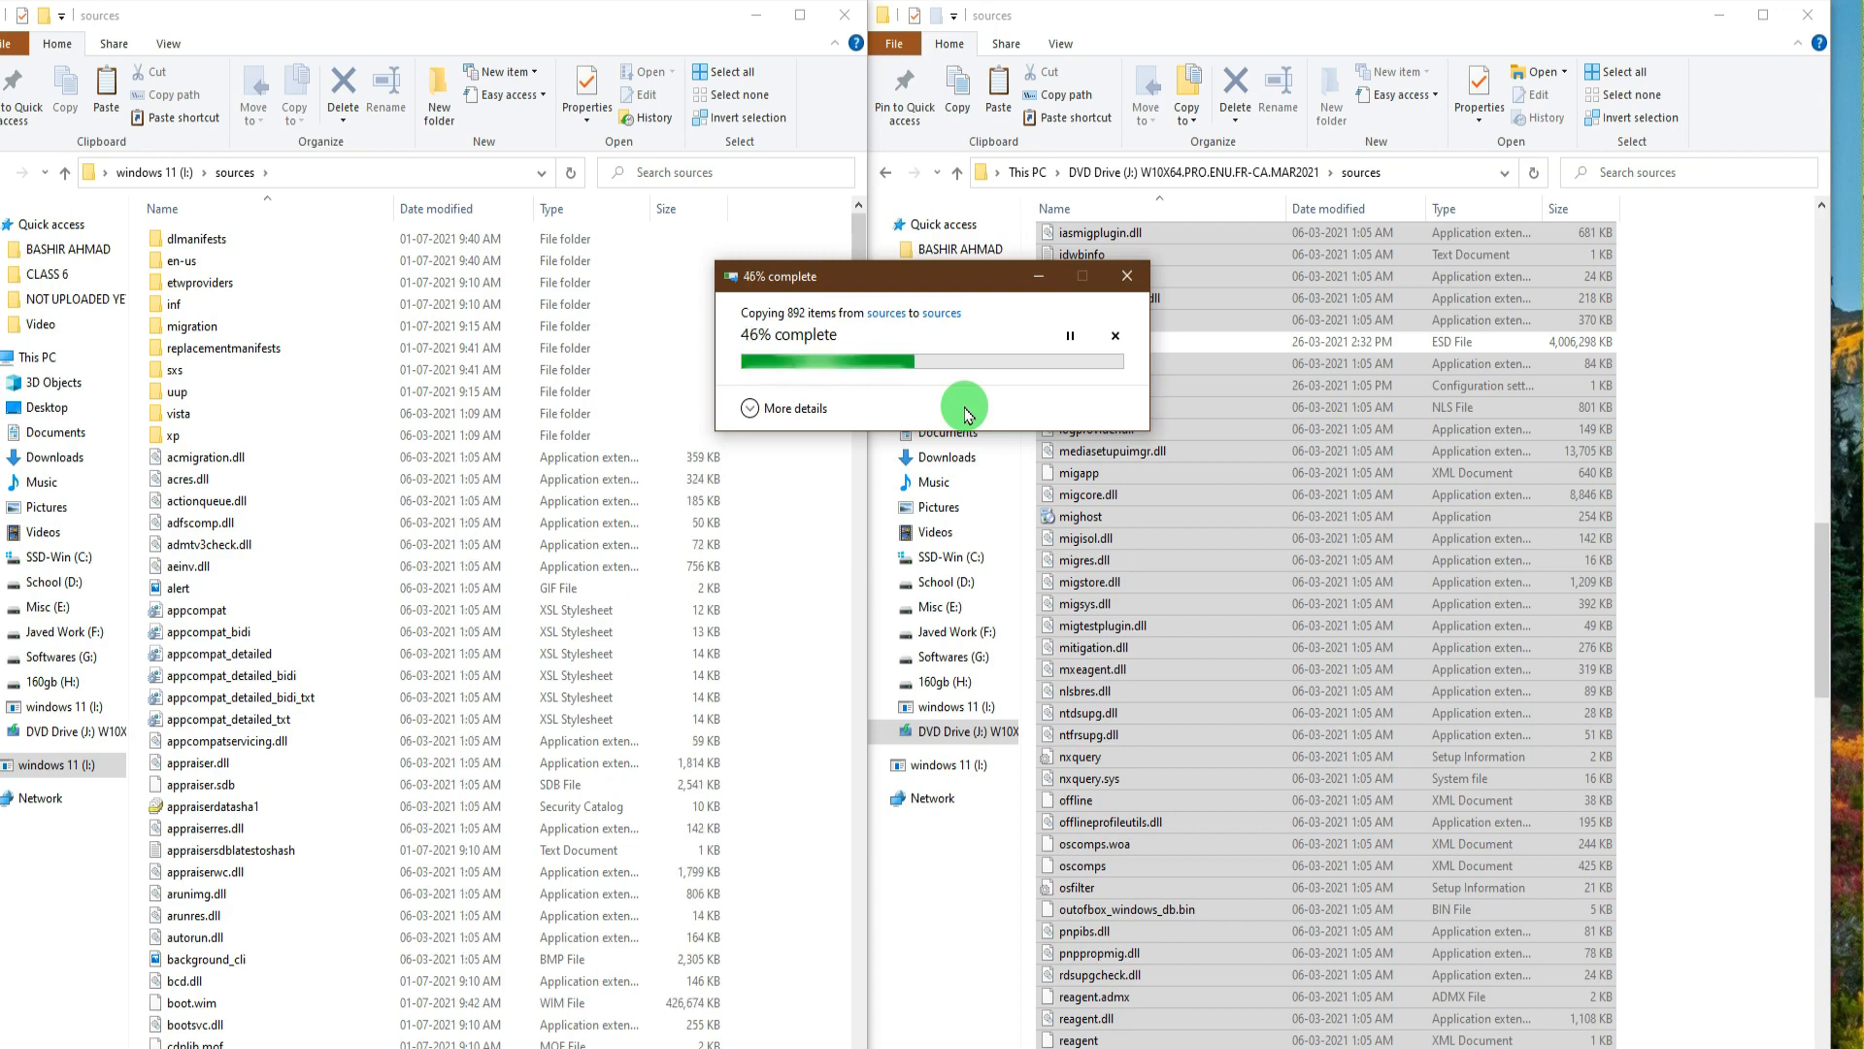
pyautogui.moveTo(908, 289); pyautogui.dragTo(866, 317)
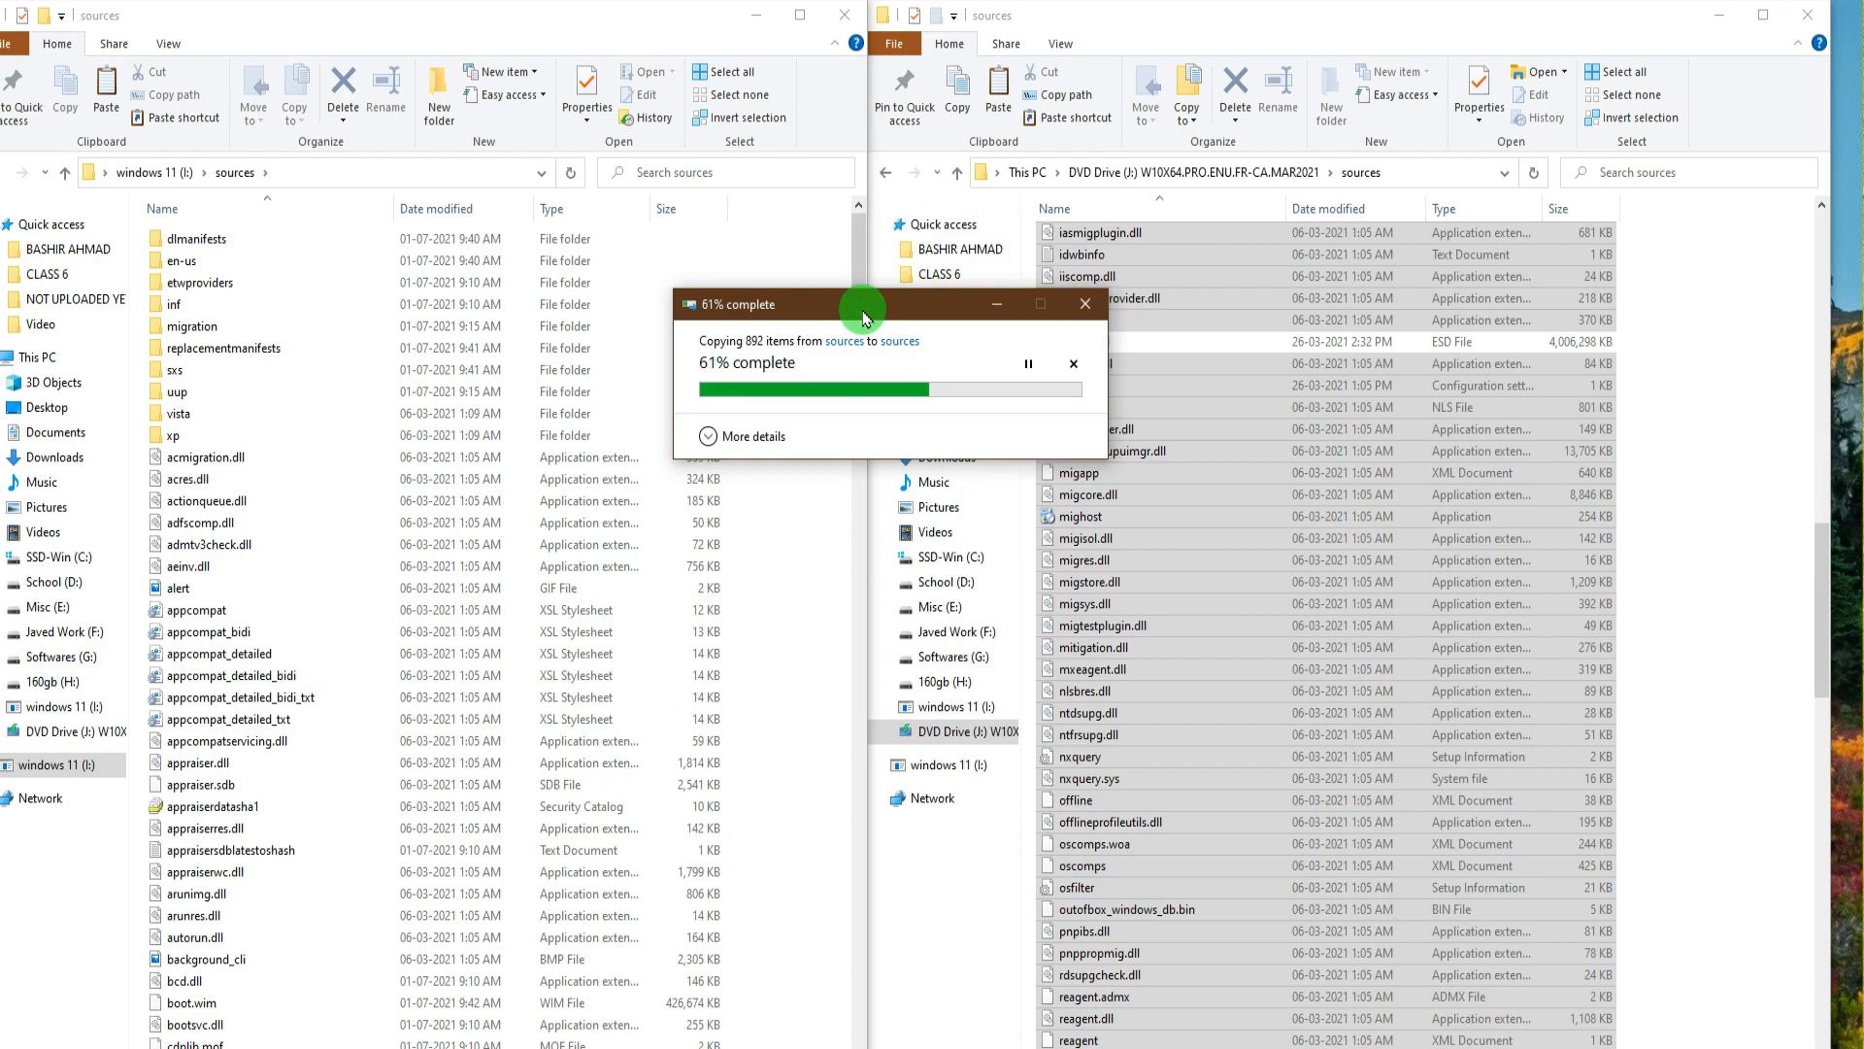